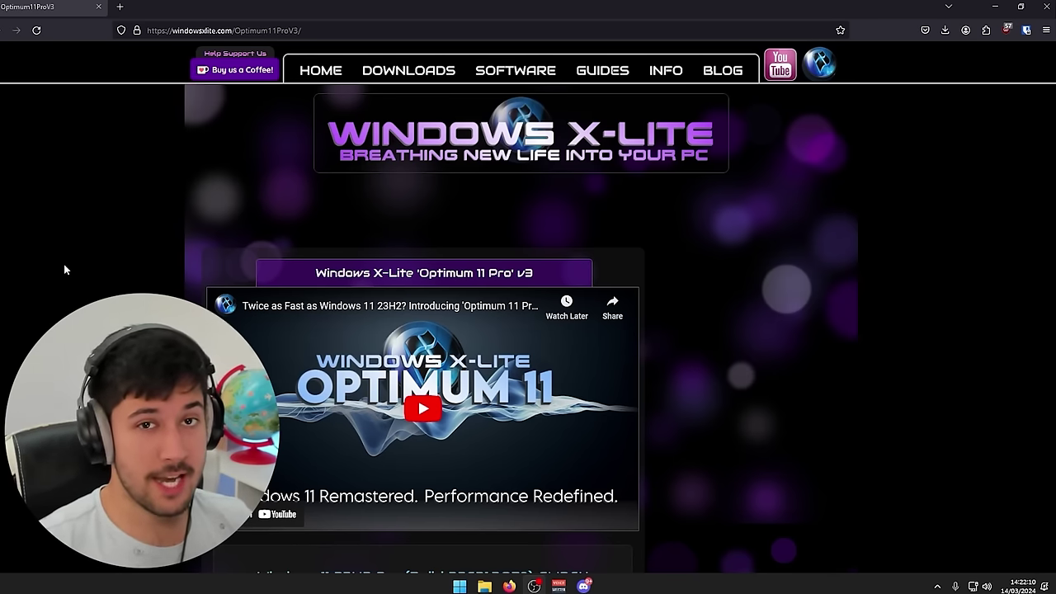
# Download the Windows X-Lite 'Optimum 11 Pro' v3 archive from the MediaFire page linked on its product page.
pyautogui.scroll(-5, 413, 217)
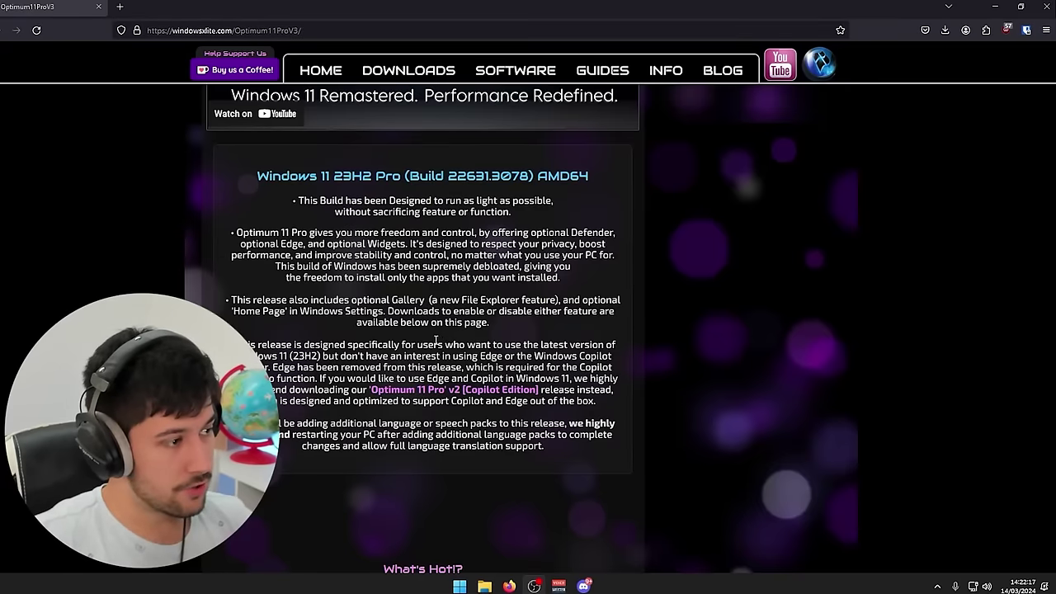
pyautogui.scroll(-6, 435, 341)
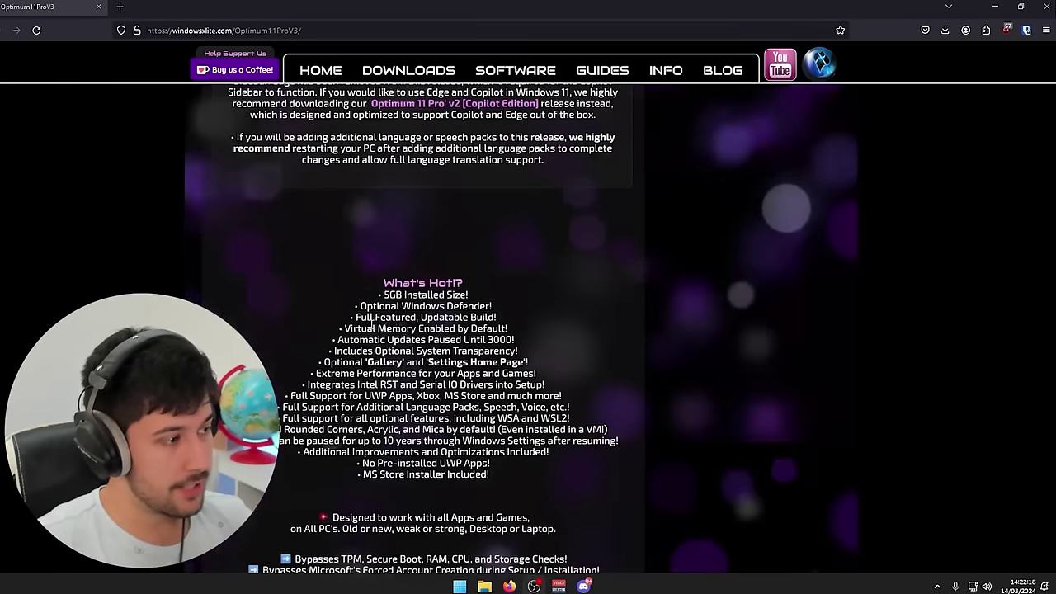
pyautogui.scroll(-11, 314, 346)
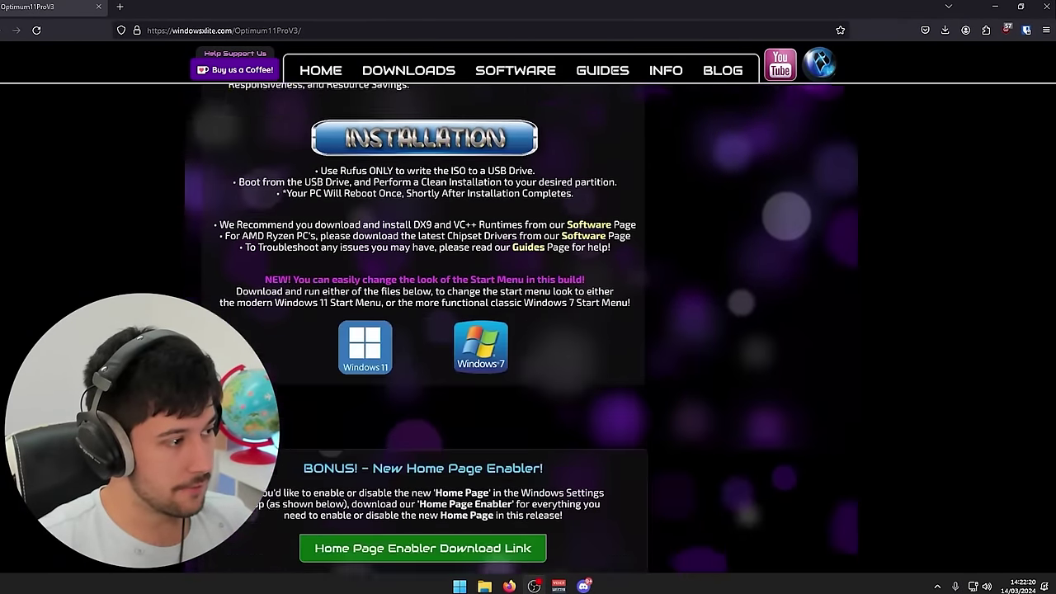
pyautogui.scroll(-15, 179, 295)
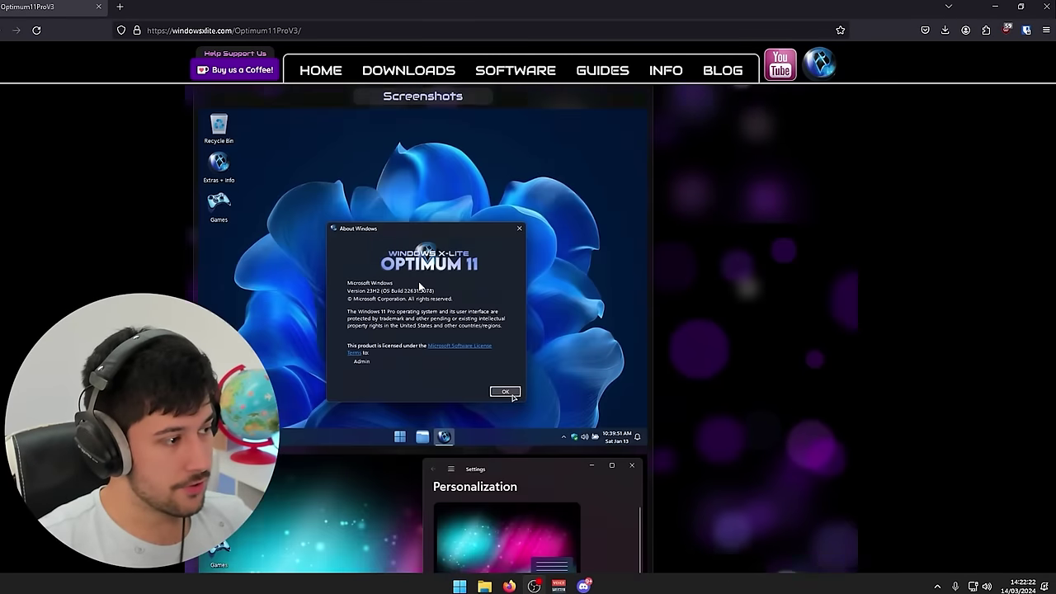
pyautogui.scroll(-7, 182, 260)
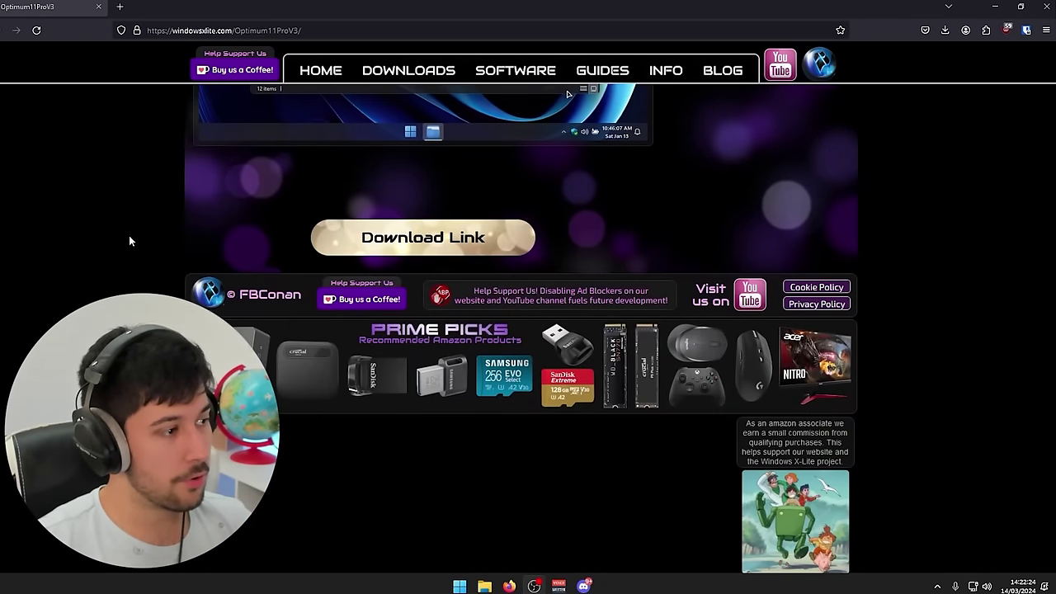
pyautogui.click(448, 245)
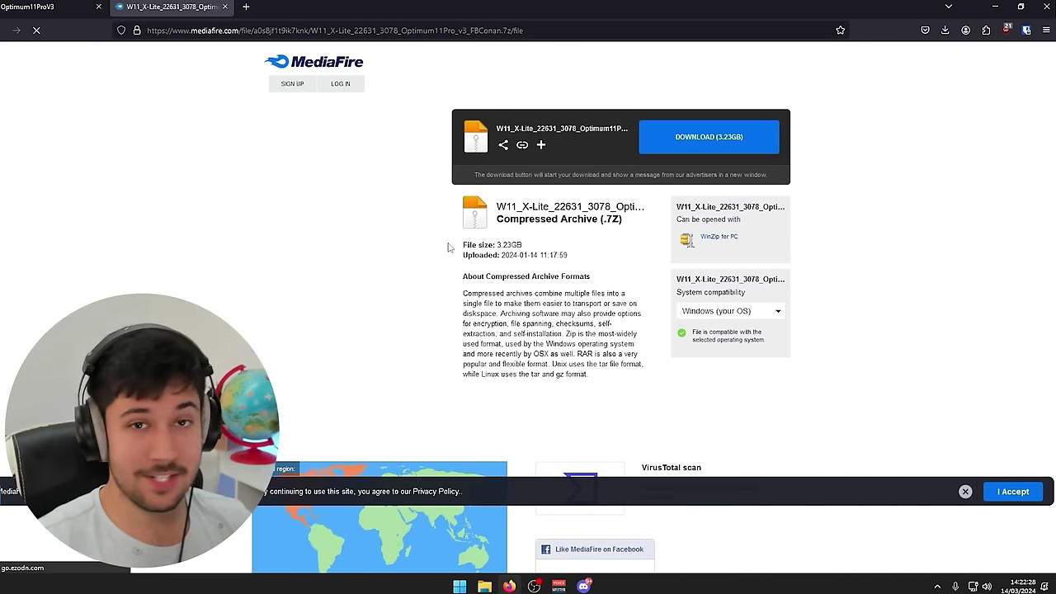
pyautogui.click(660, 147)
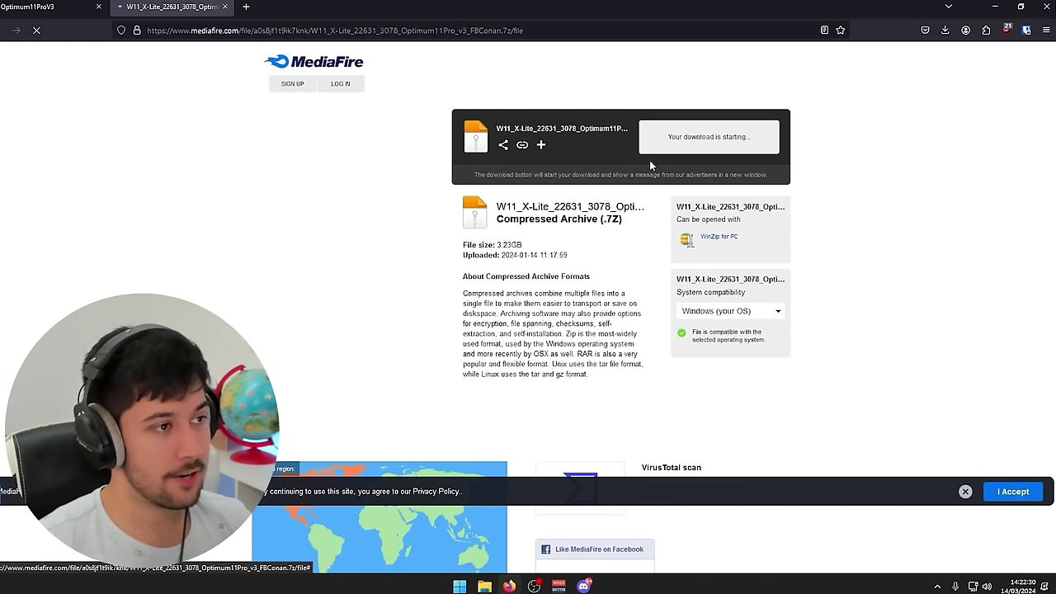
# Return to the 'Optimum 11 Pro' v3 product page and examine its feature descriptions and screenshots.
pyautogui.hotkey('ctrl', 'shift', 'Tab')
pyautogui.scroll(5, 247, 256)
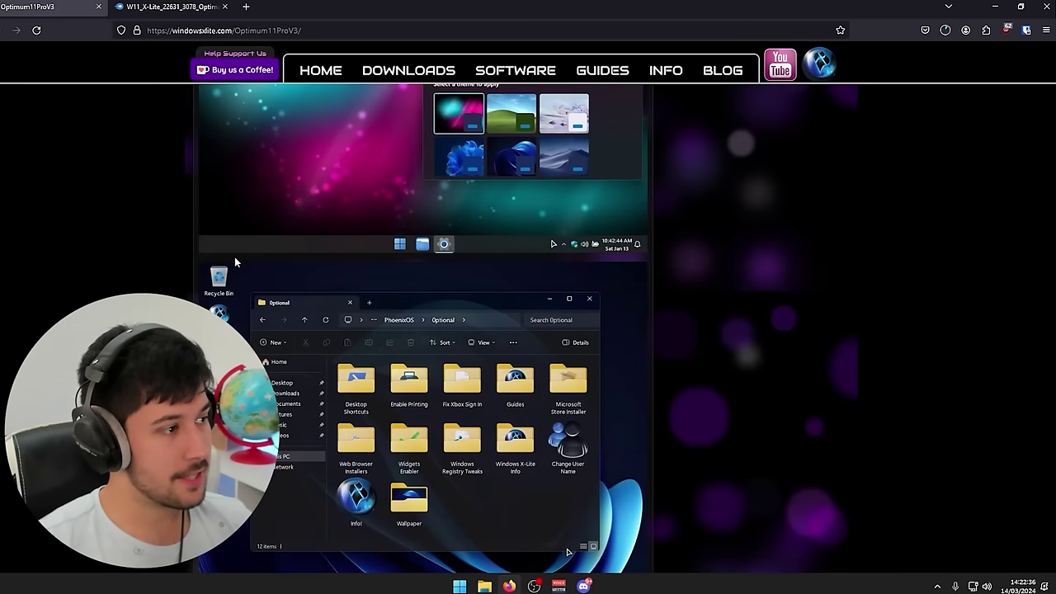
pyautogui.scroll(-3, 235, 259)
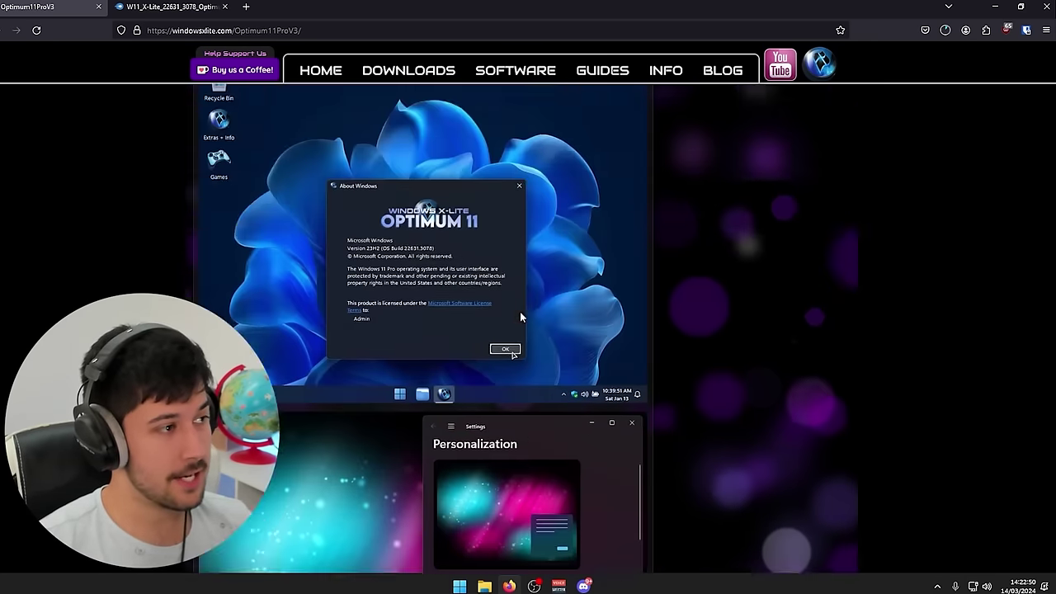
pyautogui.scroll(12, 520, 311)
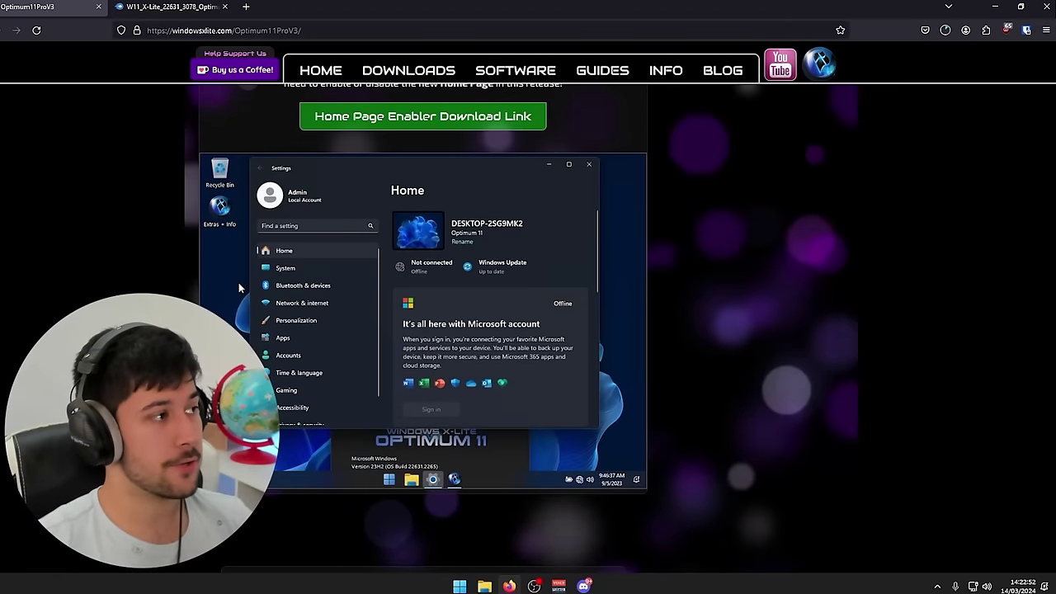
pyautogui.scroll(15, 238, 283)
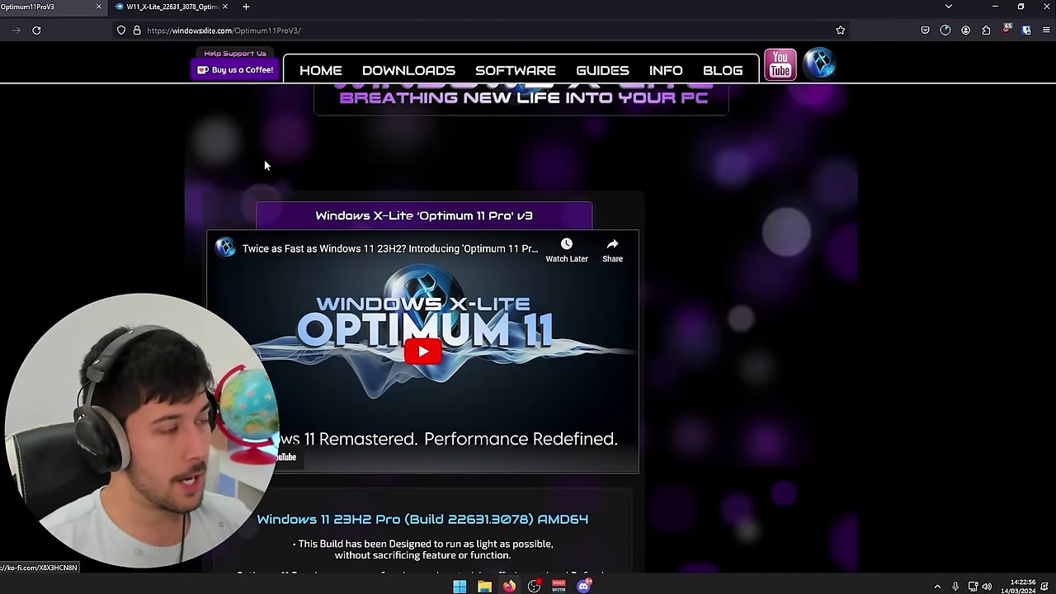
pyautogui.scroll(1, 172, 236)
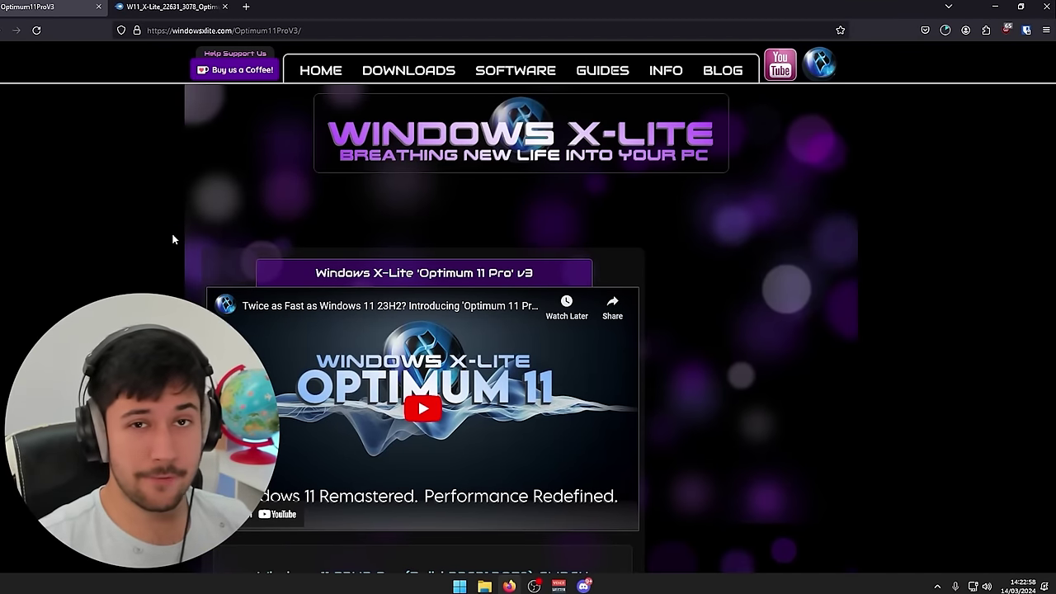
pyautogui.scroll(-4, 173, 239)
pyautogui.scroll(-15, 557, 355)
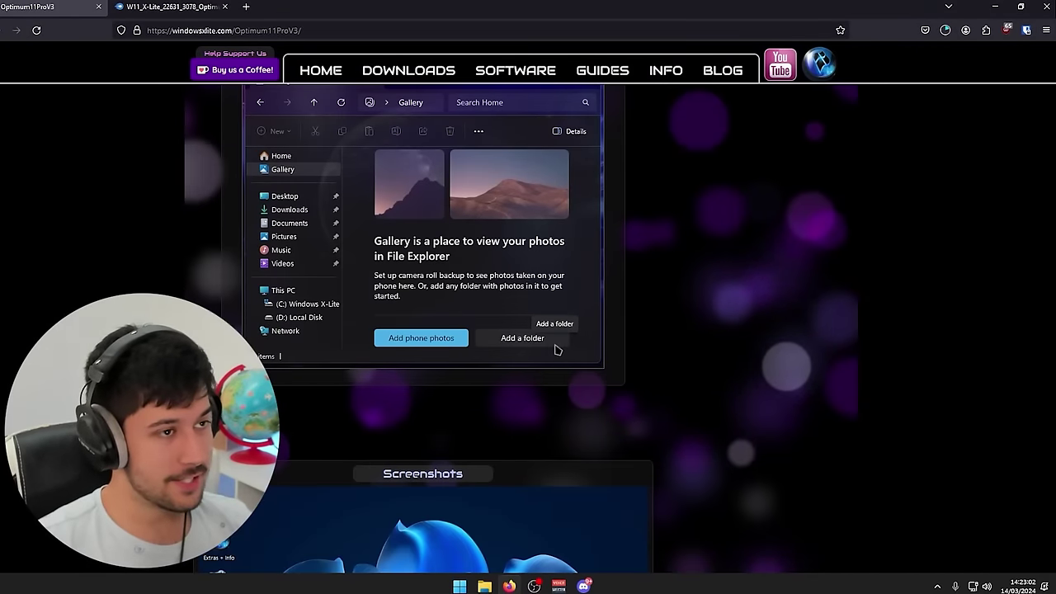
pyautogui.scroll(-5, 206, 302)
pyautogui.scroll(-10, 198, 293)
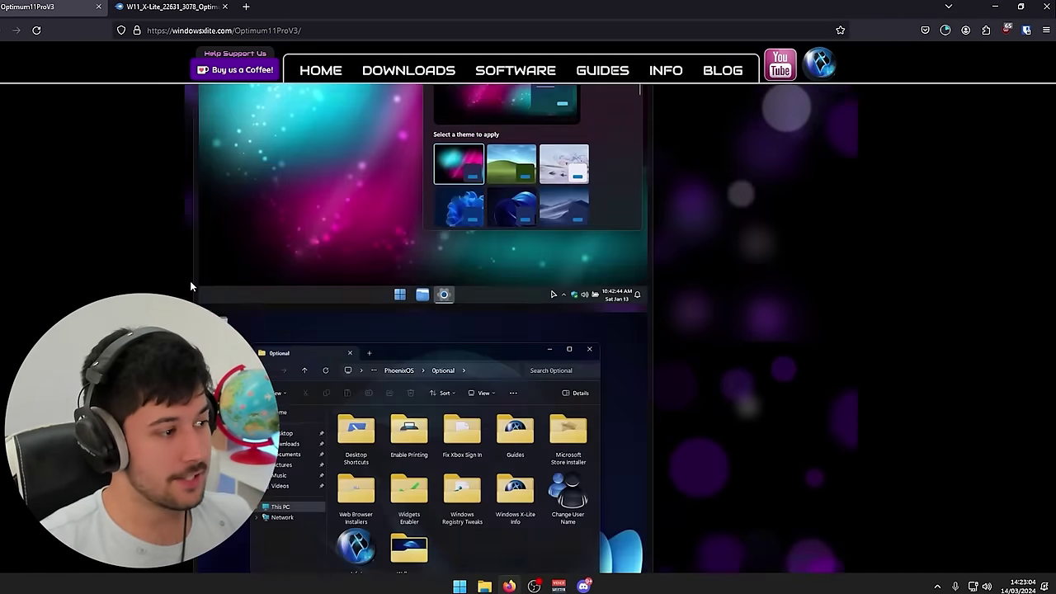
pyautogui.scroll(3, 170, 281)
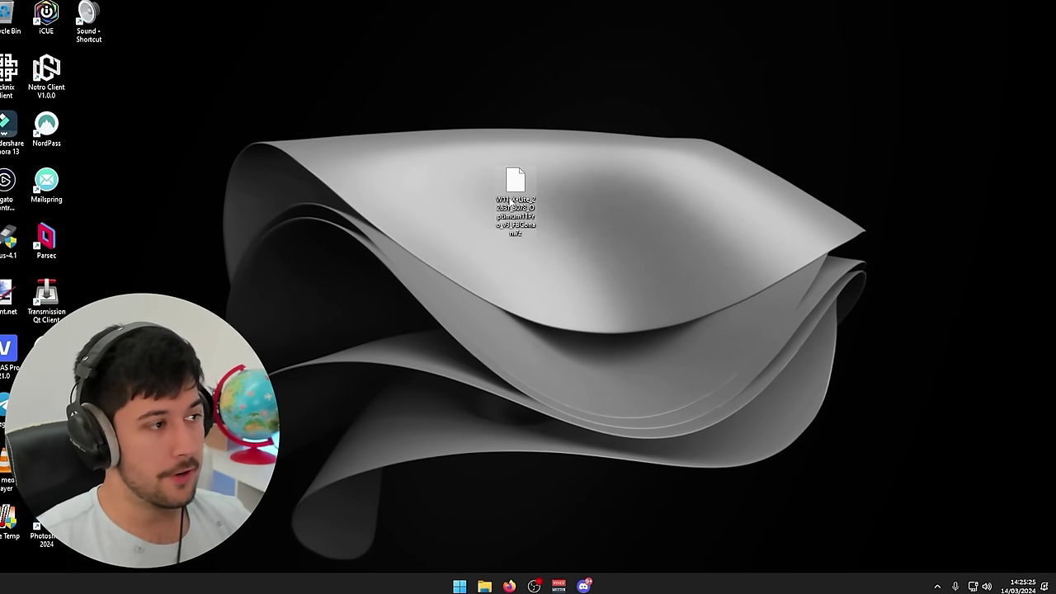
# Open the downloaded W11_X-Lite .7z archive on the desktop with File Explorer just once and enter the folder inside it.
pyautogui.doubleClick(515, 189)
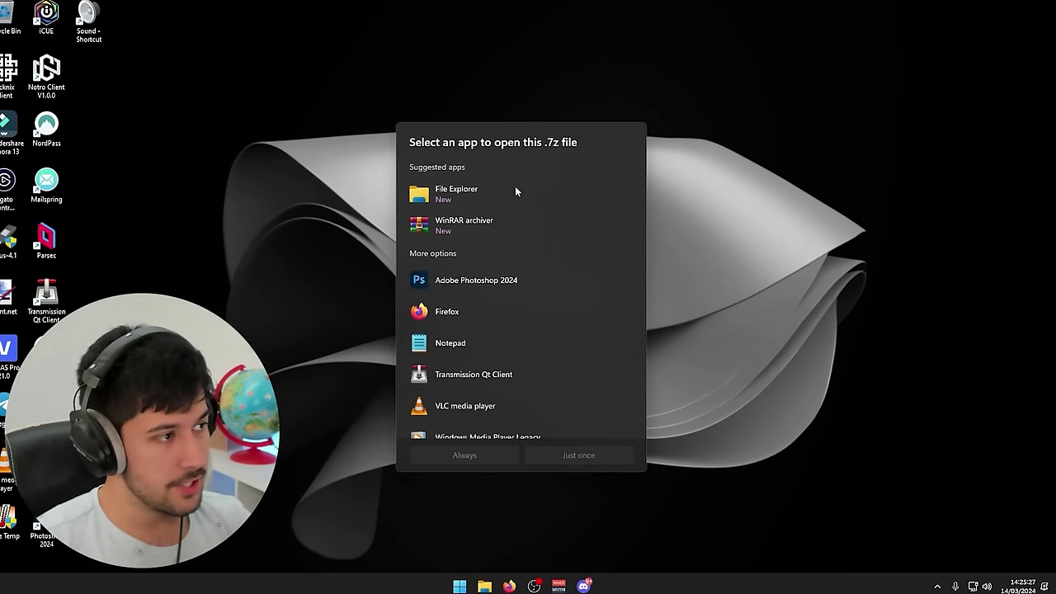
pyautogui.click(516, 189)
pyautogui.click(559, 453)
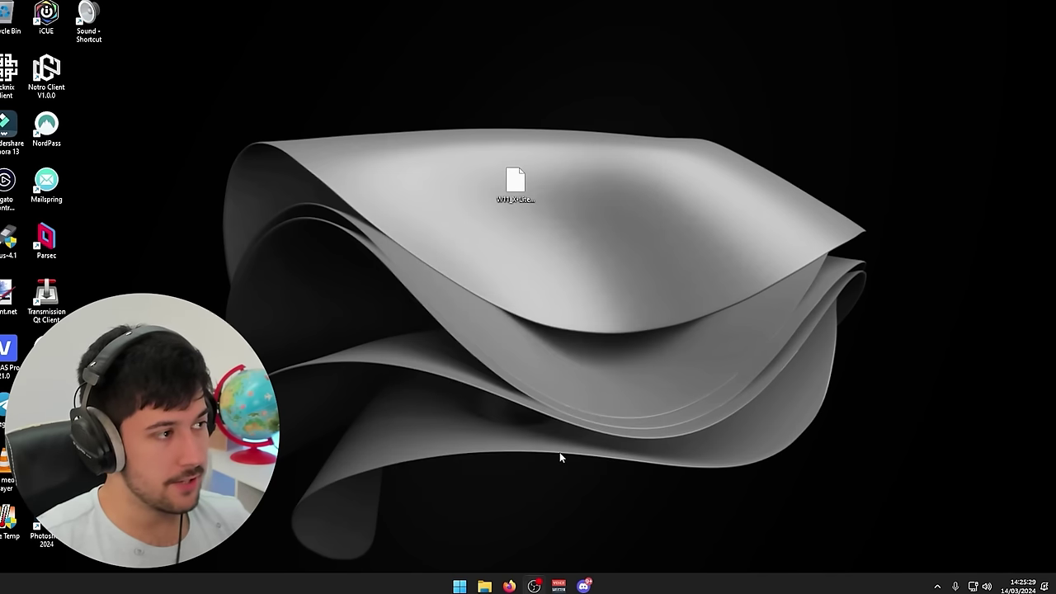
pyautogui.click(339, 234)
pyautogui.doubleClick(339, 234)
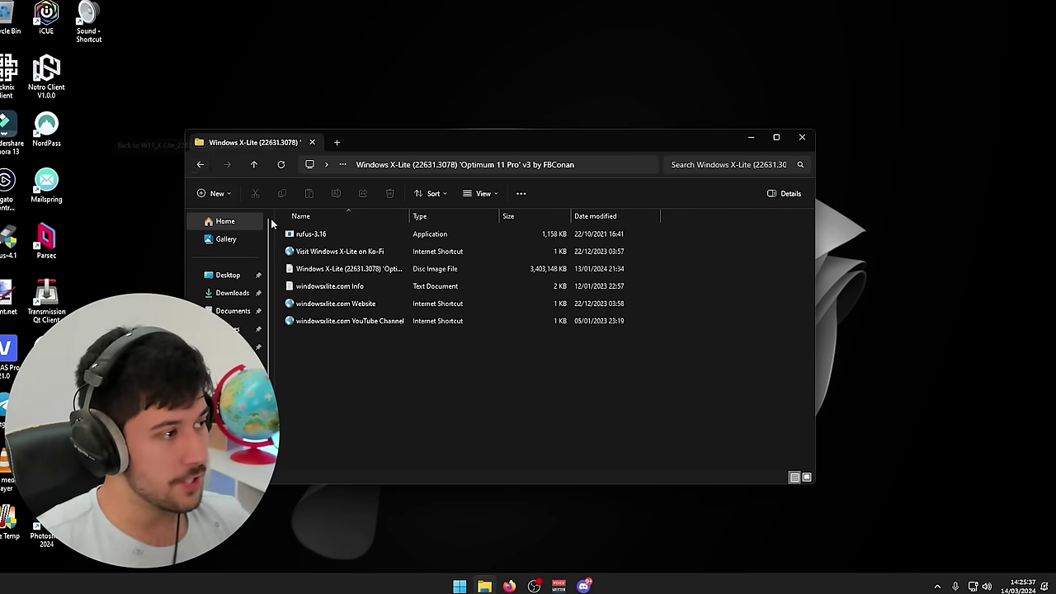
# Extract the Windows X-Lite (22631.3078) 'Optimum 11 Pro' v3 folder from the archive onto the desktop.
pyautogui.moveTo(385, 389); pyautogui.dragTo(345, 301)
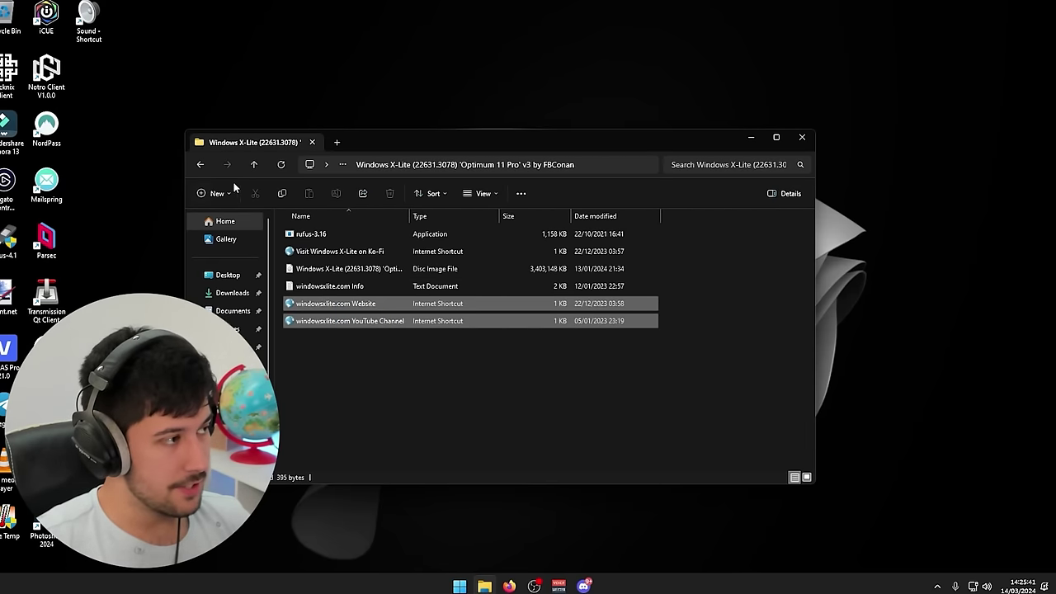
pyautogui.click(200, 165)
pyautogui.moveTo(330, 234); pyautogui.dragTo(462, 82)
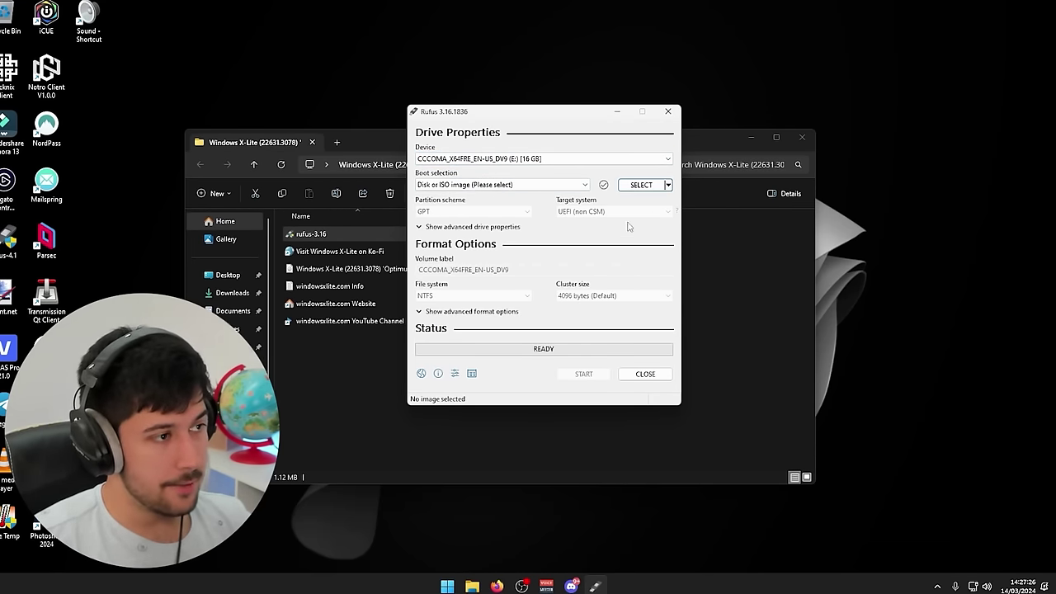
# Load the Windows X-Lite 'Optimum 11 Pro' v3 ISO as the boot image and write it to the 16 GB USB drive, accepting the data erasure.
pyautogui.click(639, 185)
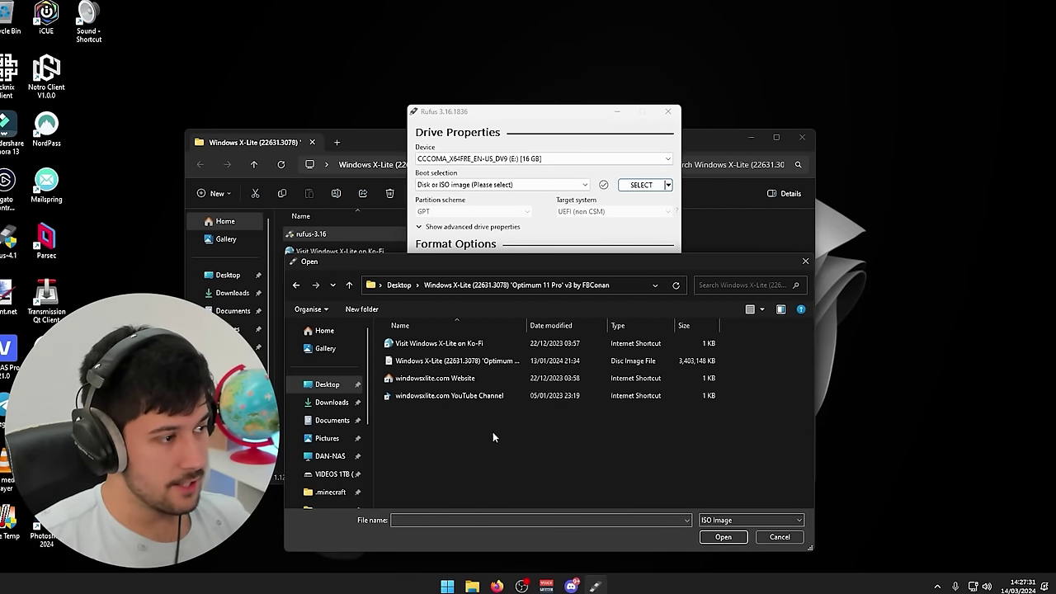
pyautogui.click(487, 360)
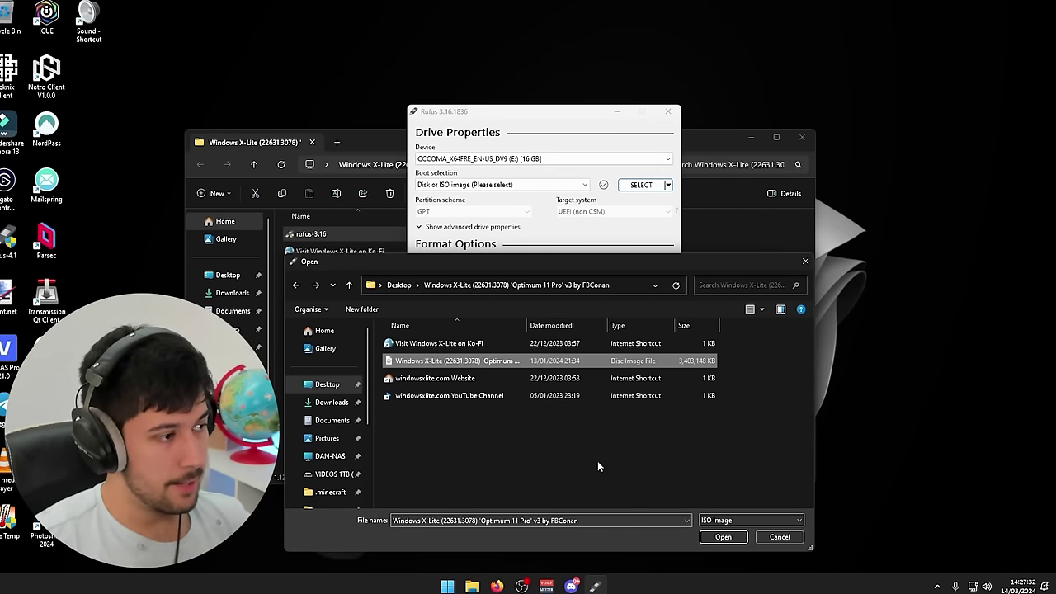
pyautogui.click(723, 537)
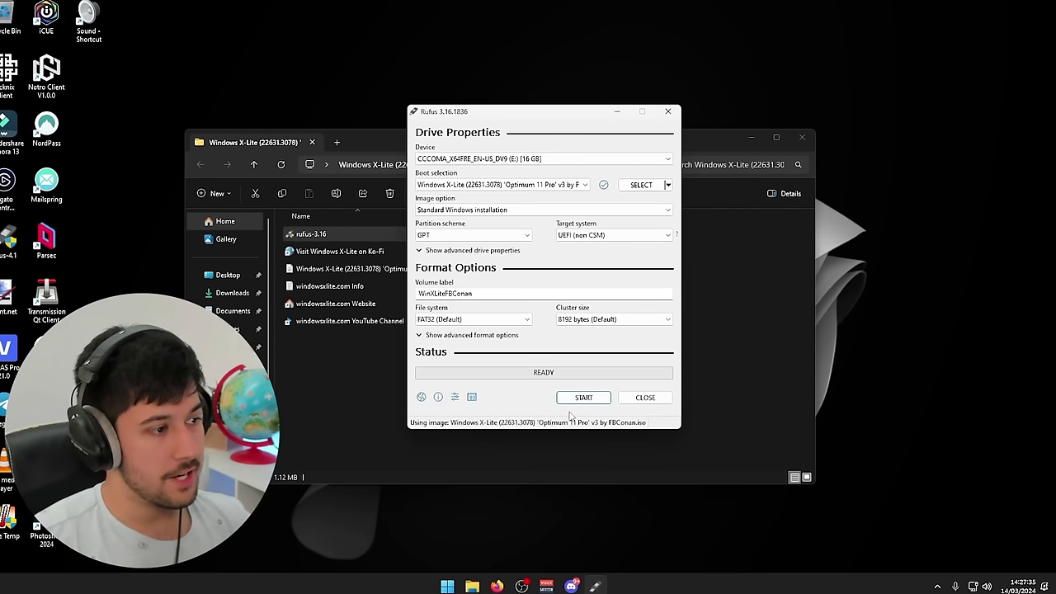
pyautogui.click(589, 402)
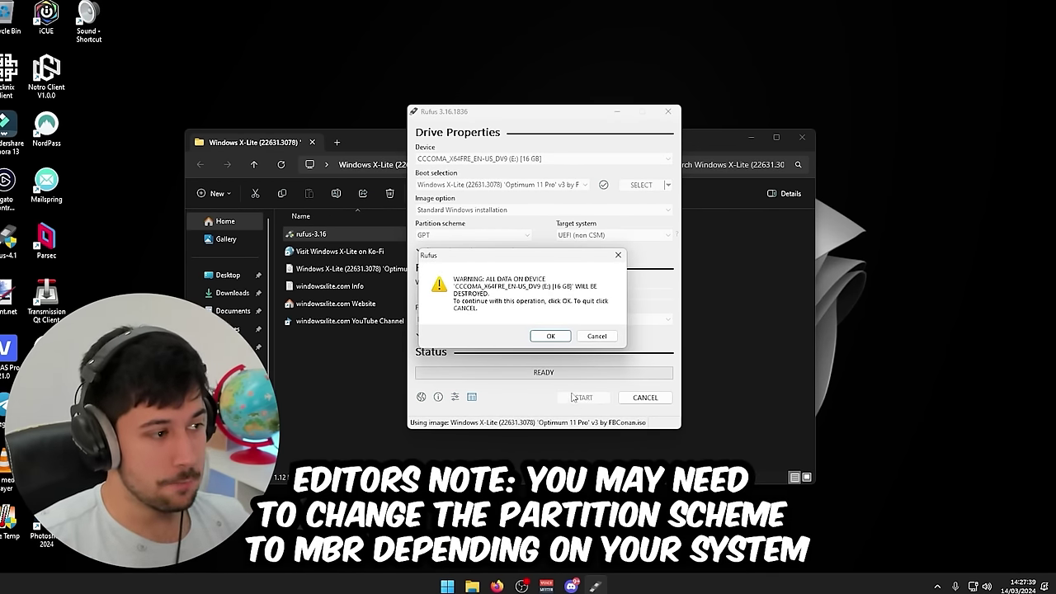
pyautogui.click(551, 337)
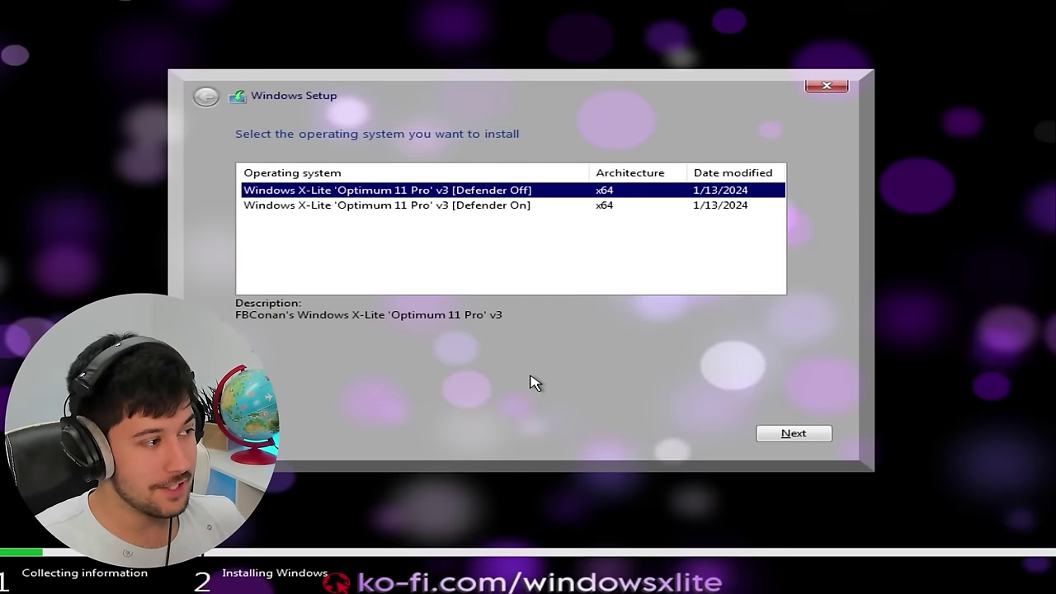
# Choose the 'Optimum 11 Pro' v3 [Defender Off] edition for installation and delete Drive 0 Partition 1.
pyautogui.click(797, 433)
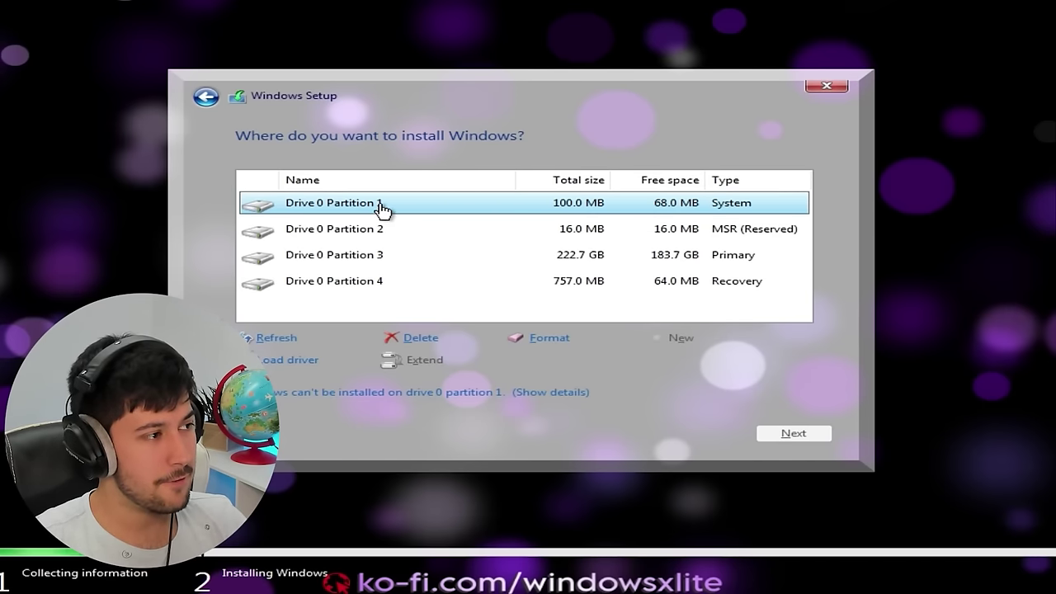
pyautogui.click(420, 338)
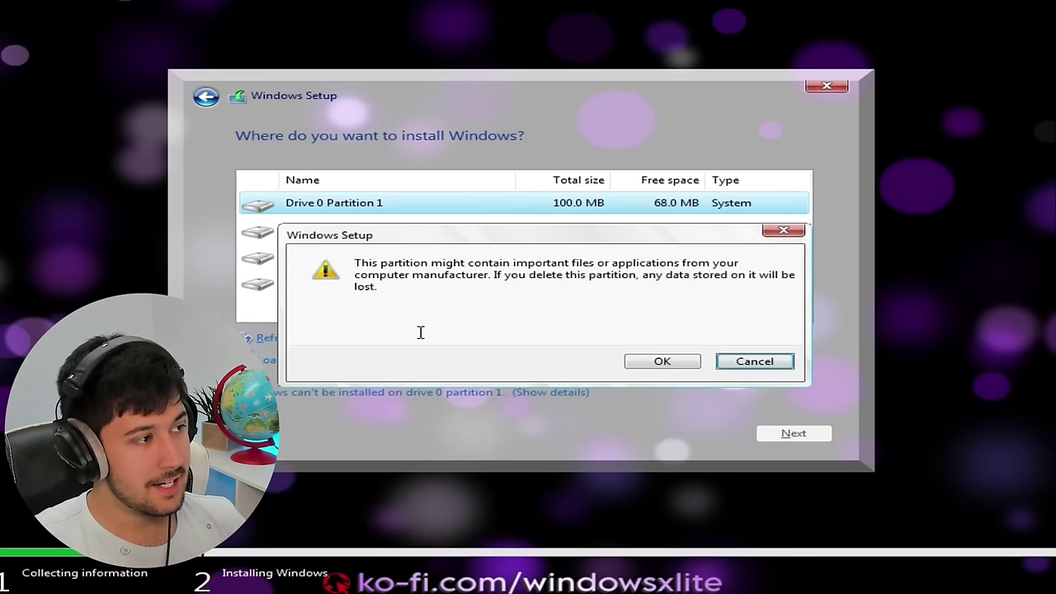
pyautogui.click(670, 360)
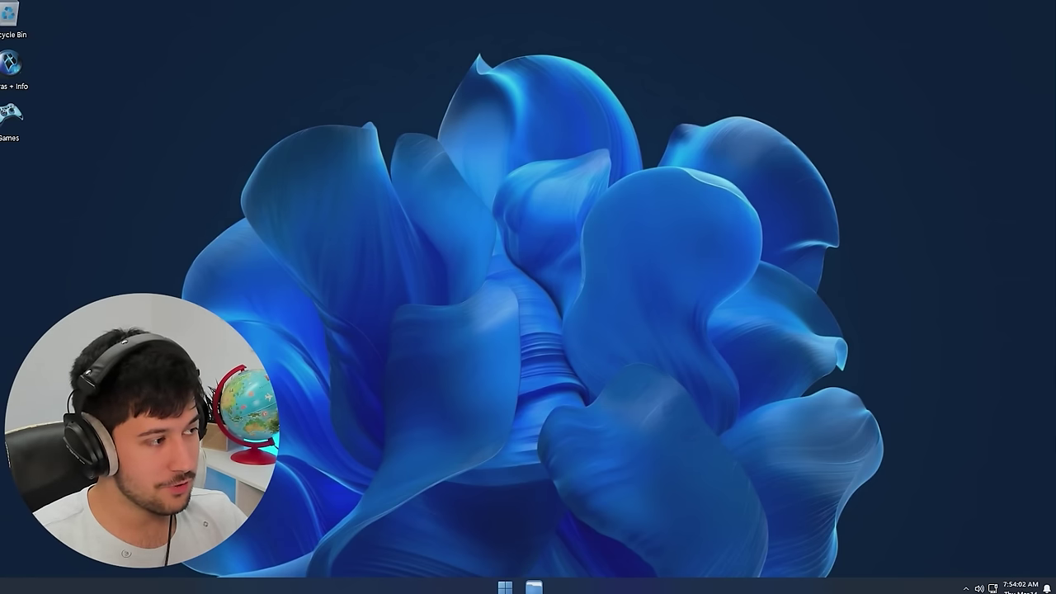
# Examine the installed programs in the Accessibility, Apps, Games and Windows Accessories folders of the Start menu.
pyautogui.click(501, 588)
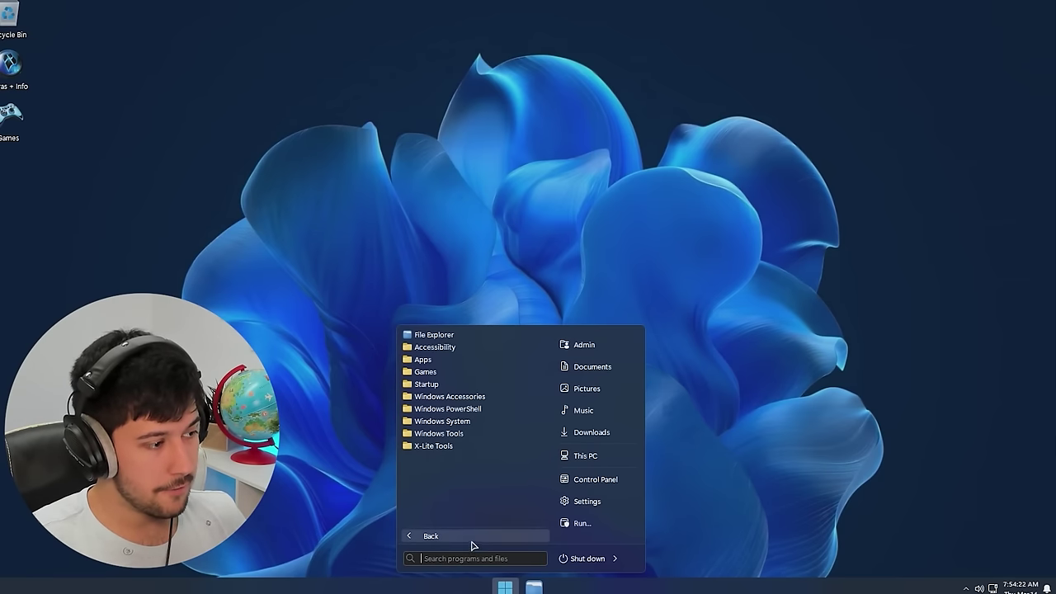
pyautogui.click(429, 536)
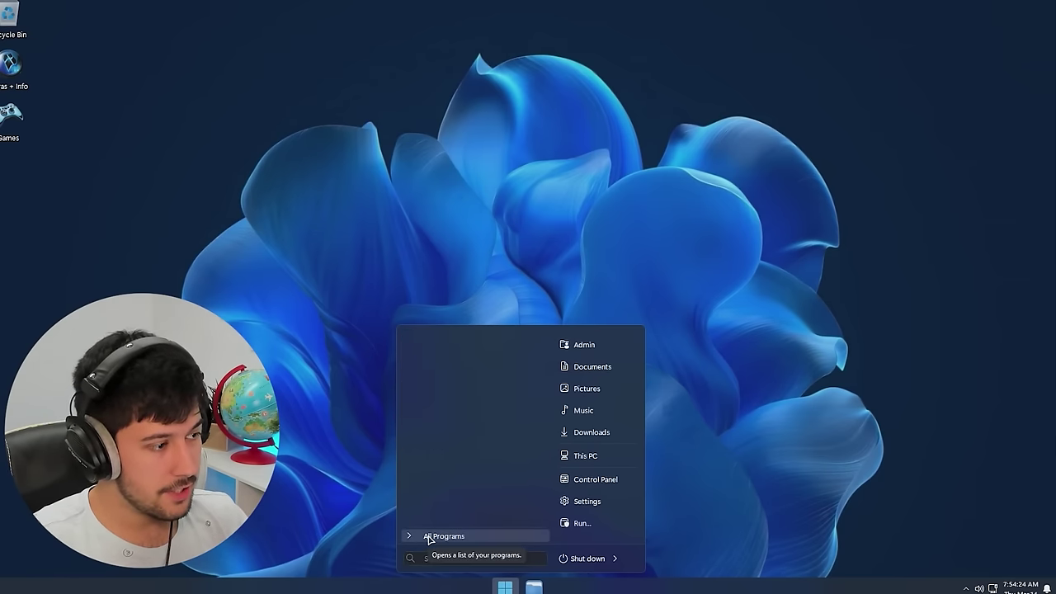
pyautogui.click(428, 536)
pyautogui.click(449, 348)
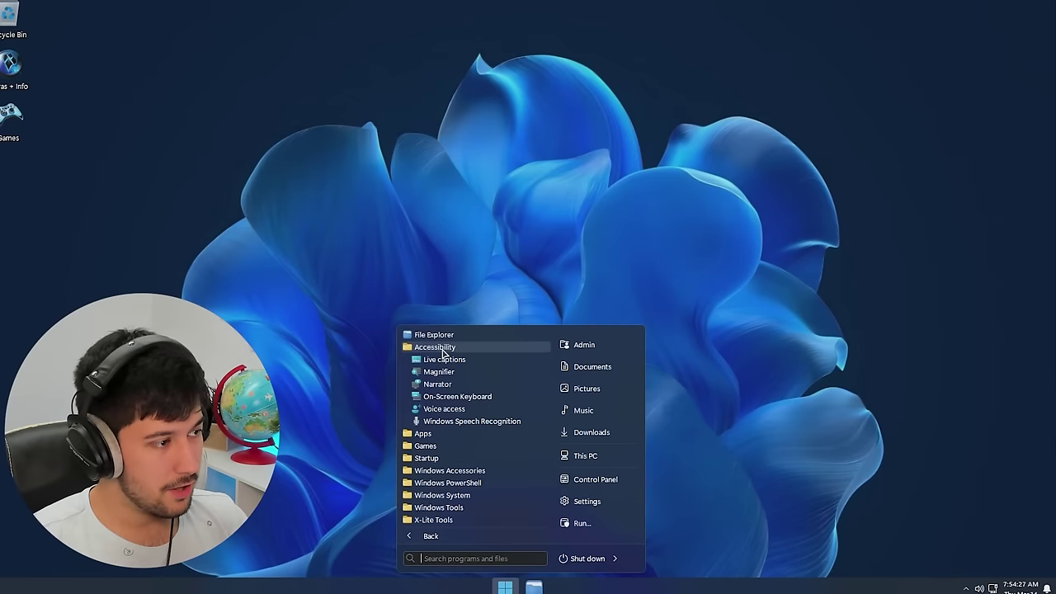
pyautogui.click(446, 350)
pyautogui.click(429, 359)
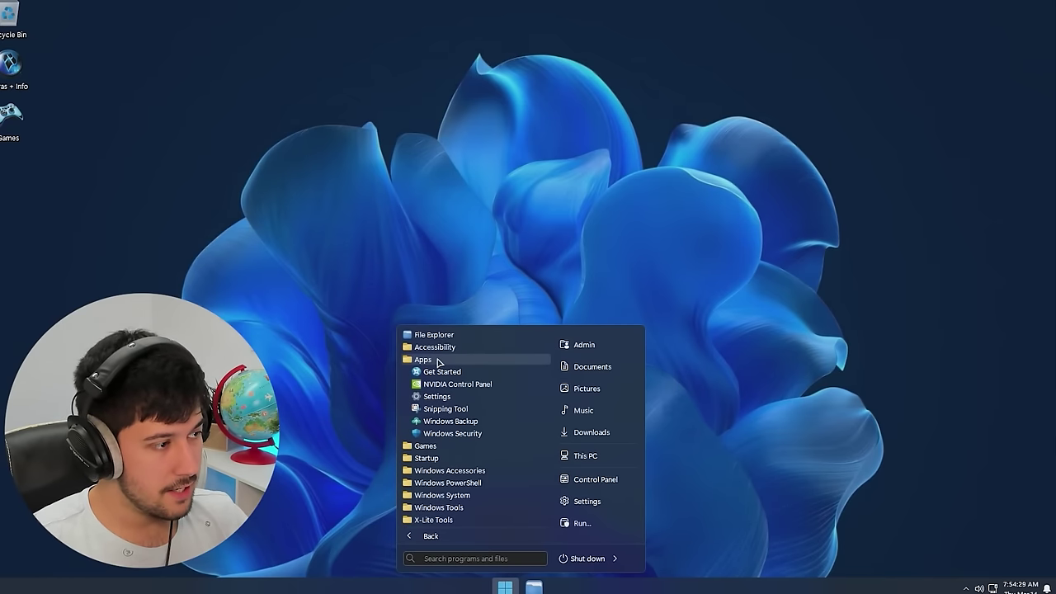
pyautogui.click(426, 360)
pyautogui.click(428, 372)
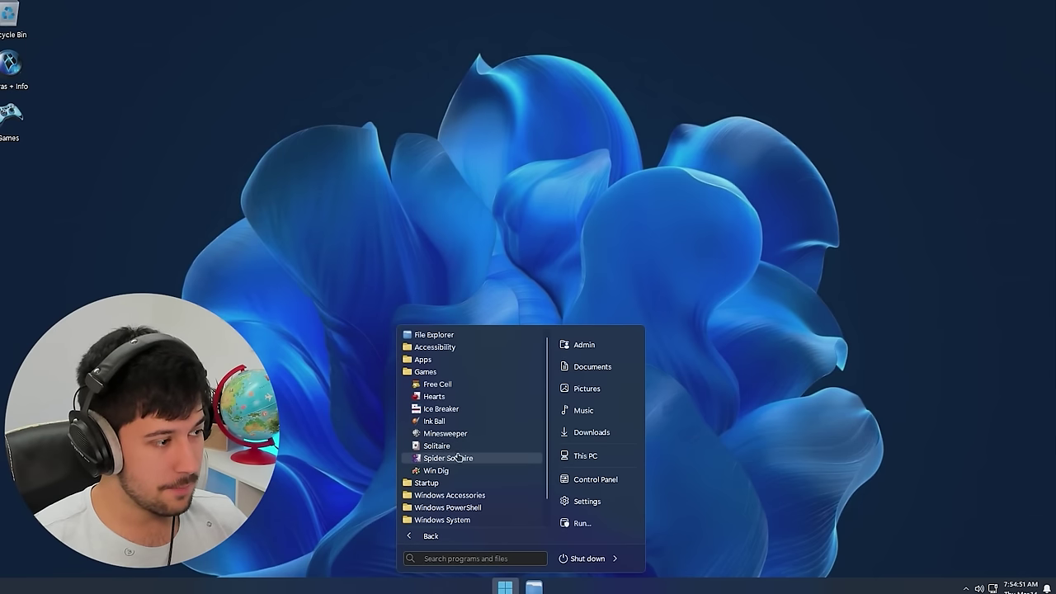
pyautogui.click(444, 373)
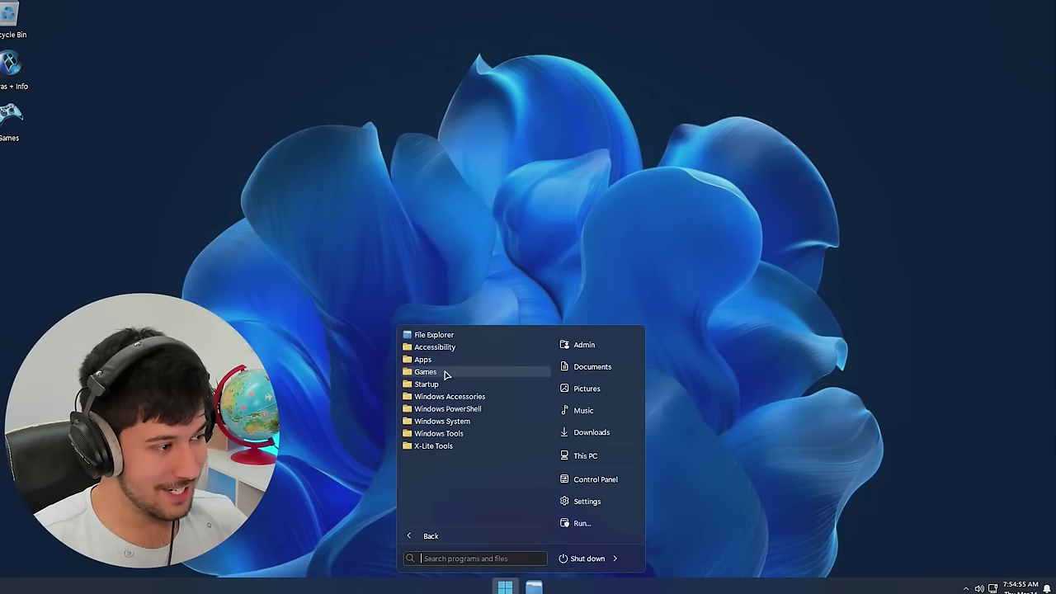
pyautogui.click(441, 397)
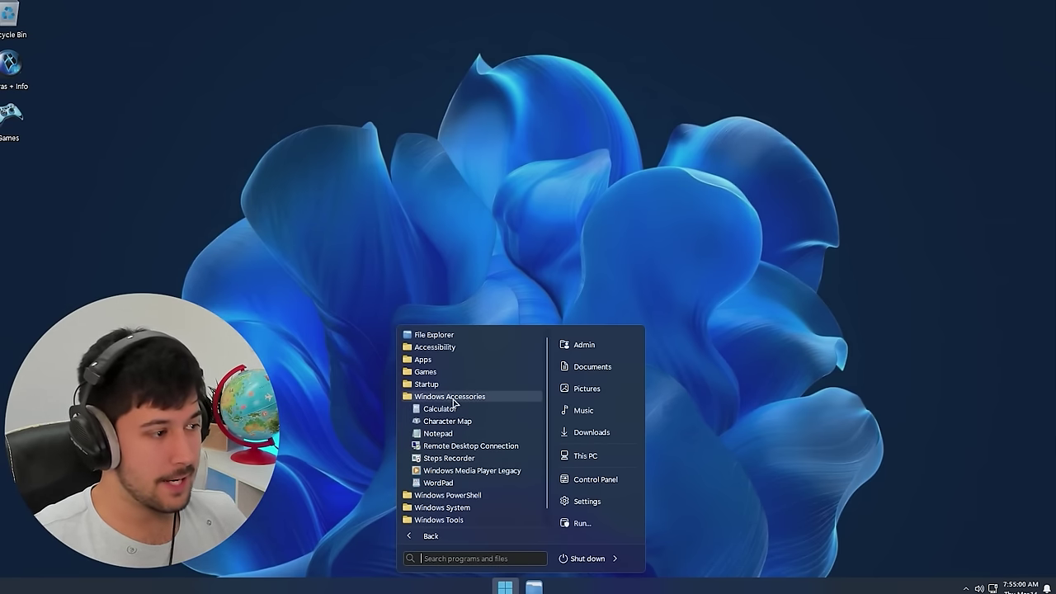
# Examine the programs in the Windows System and Windows Tools folders of the Start menu.
pyautogui.click(446, 400)
pyautogui.click(435, 421)
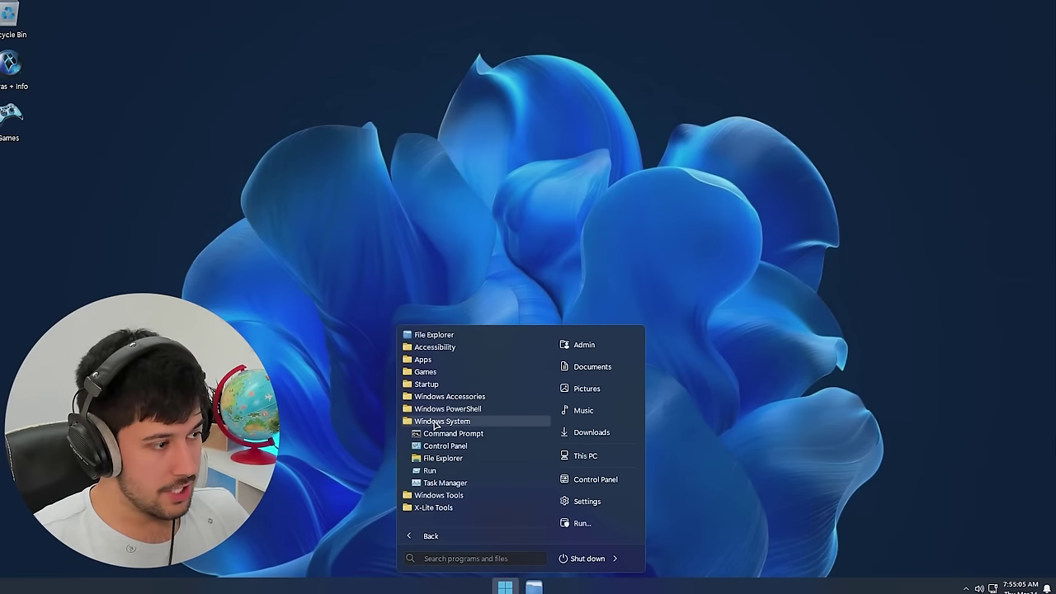
pyautogui.click(435, 421)
pyautogui.click(466, 433)
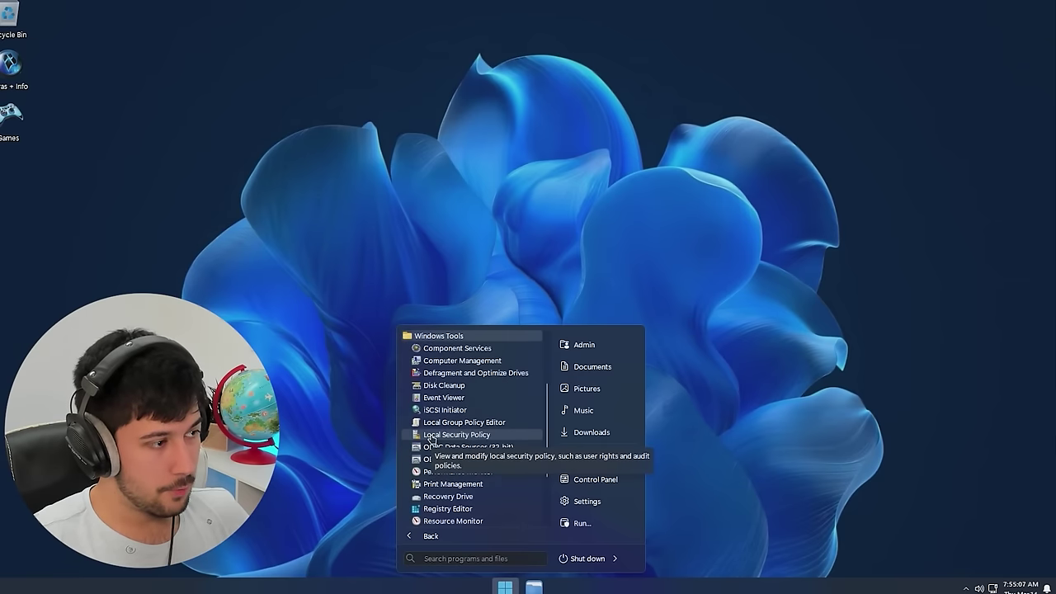
pyautogui.scroll(-2, 477, 433)
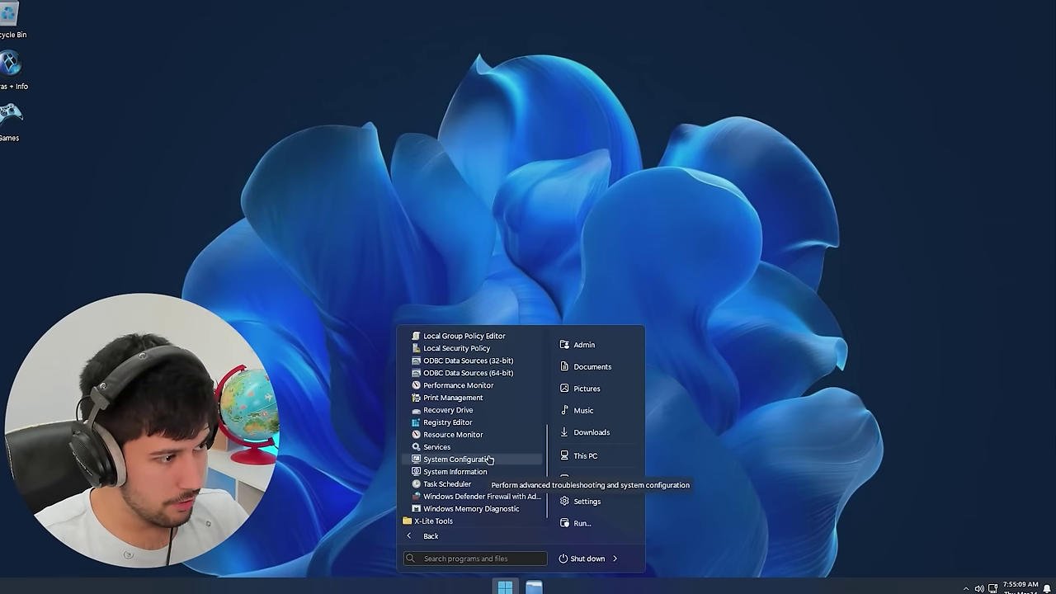
pyautogui.scroll(2, 486, 458)
pyautogui.scroll(2, 462, 429)
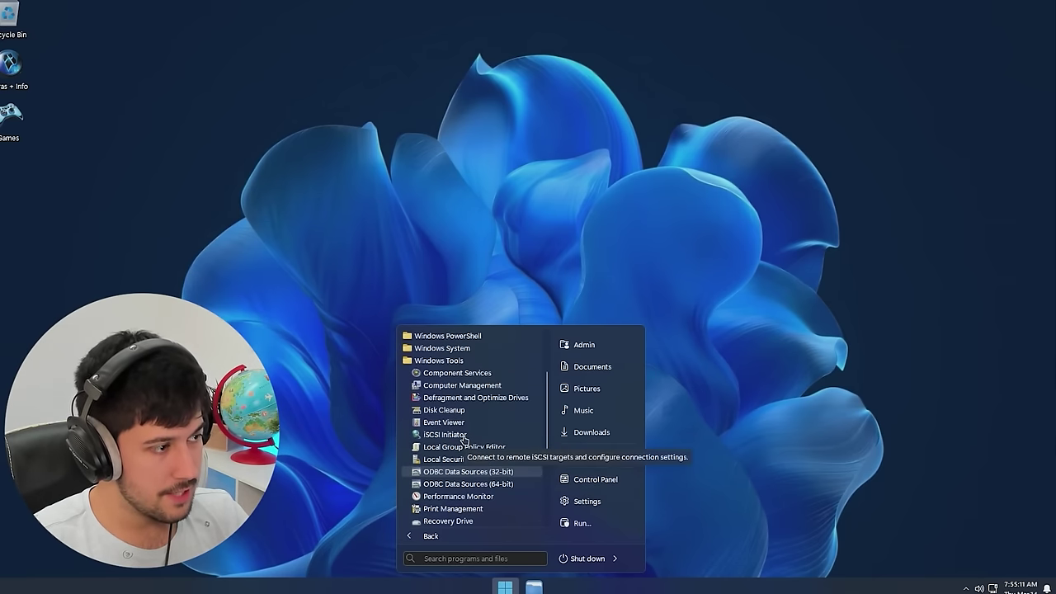
# Examine the utilities in the X-Lite Tools folder of the Start menu.
pyautogui.click(451, 404)
pyautogui.click(487, 447)
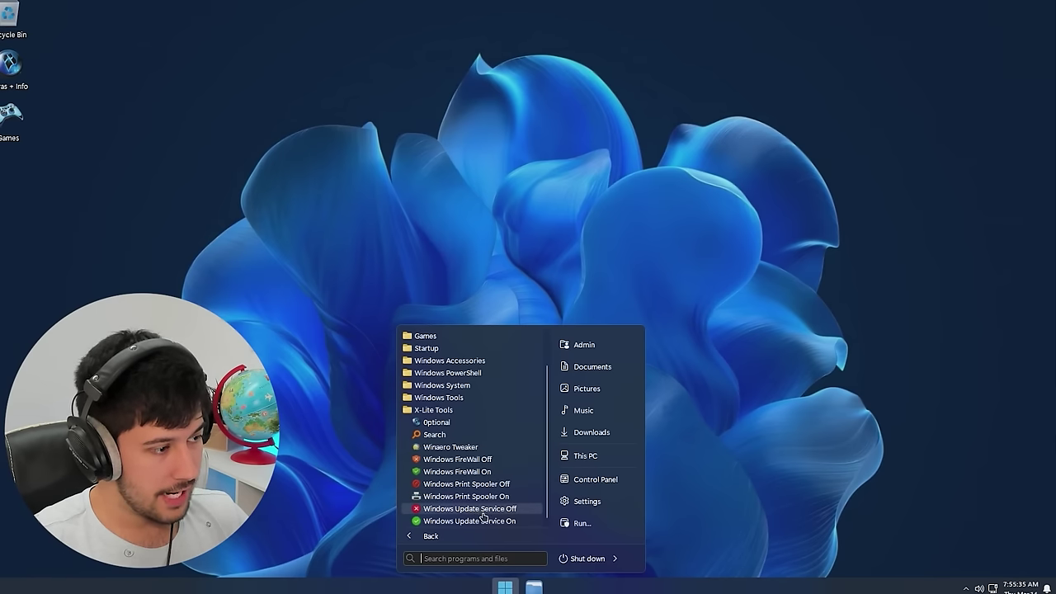
pyautogui.click(495, 450)
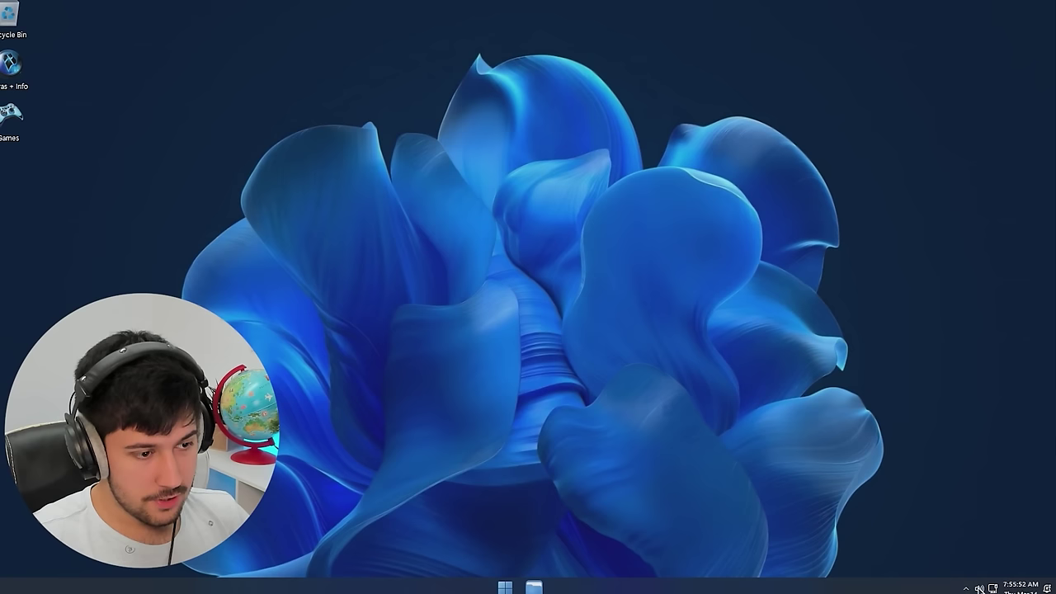
pyautogui.click(966, 588)
pyautogui.click(977, 499)
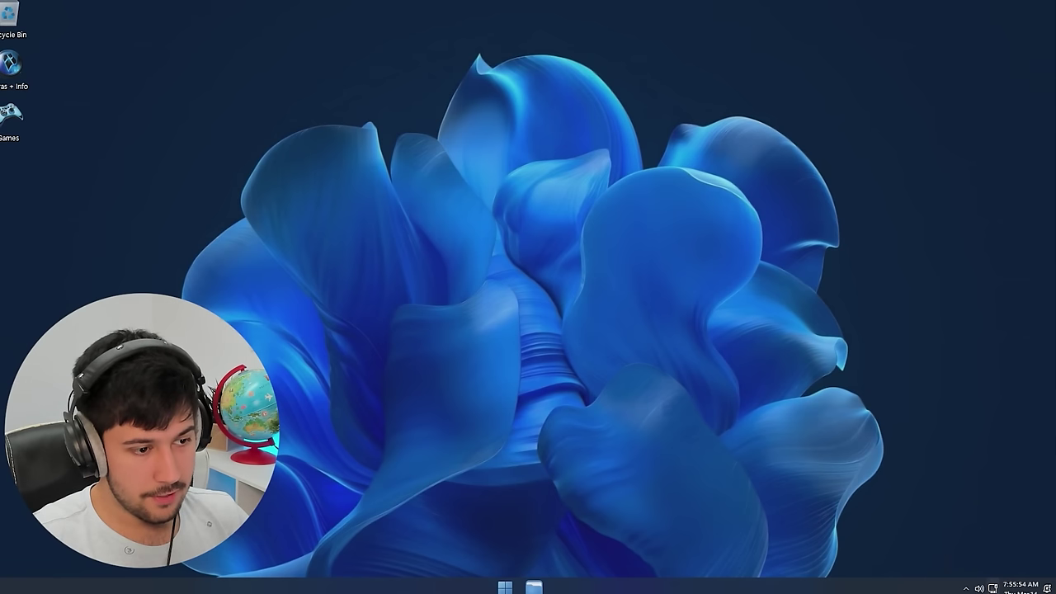
pyautogui.click(980, 588)
pyautogui.click(738, 387)
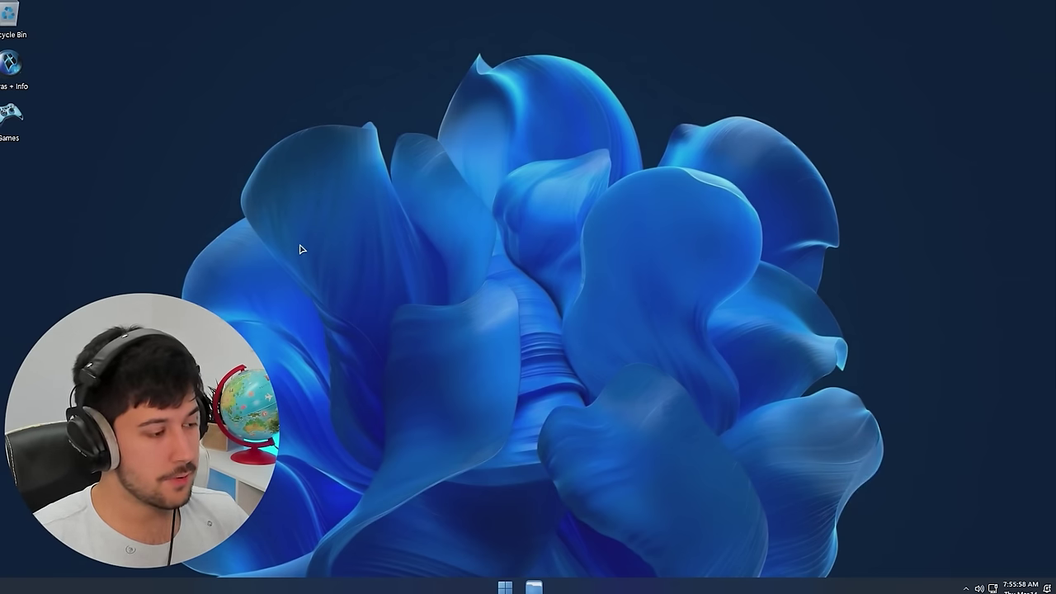
pyautogui.click(505, 587)
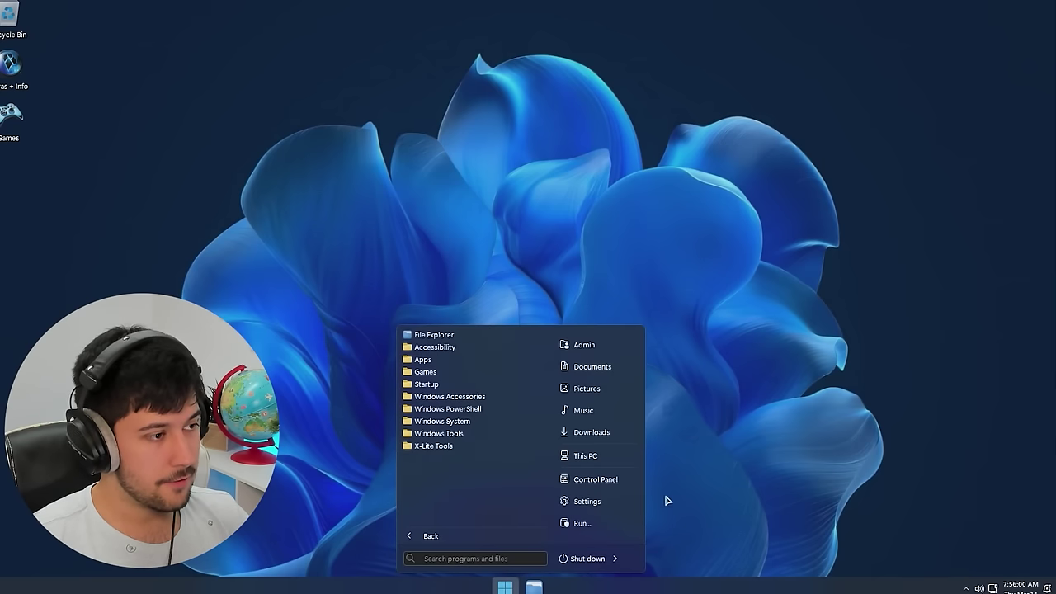
pyautogui.click(679, 232)
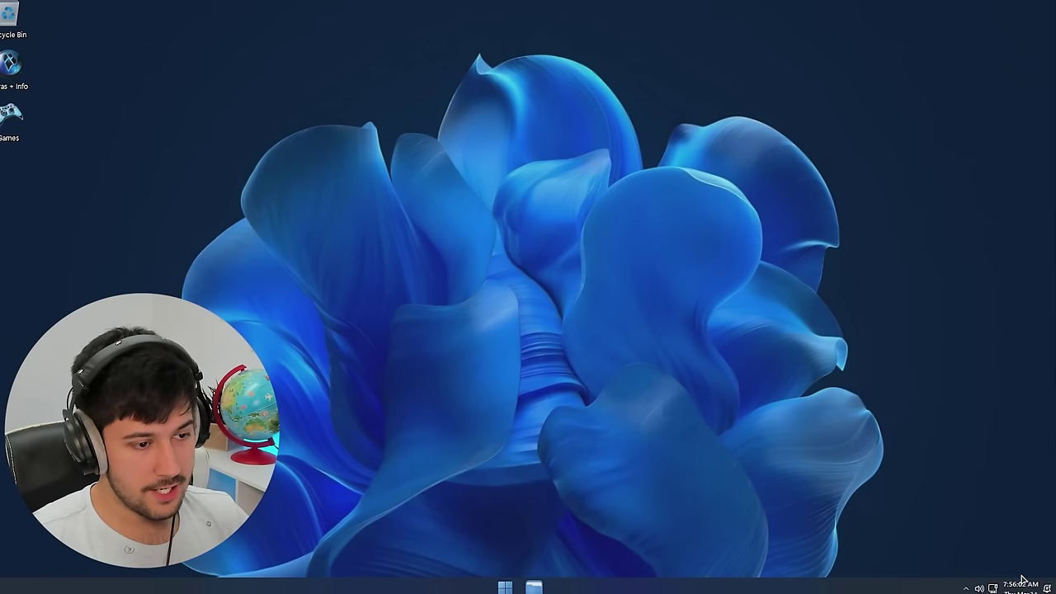
# Check the used and free space of the (C:) Windows X-Lite drive in its properties.
pyautogui.doubleClick(18, 126)
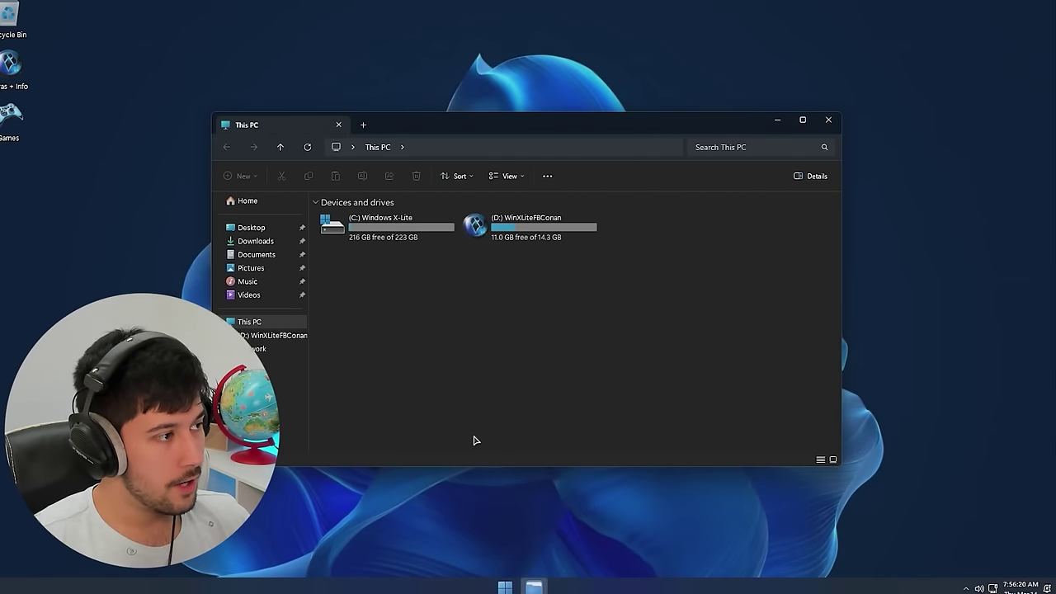
pyautogui.rightClick(399, 237)
pyautogui.click(431, 435)
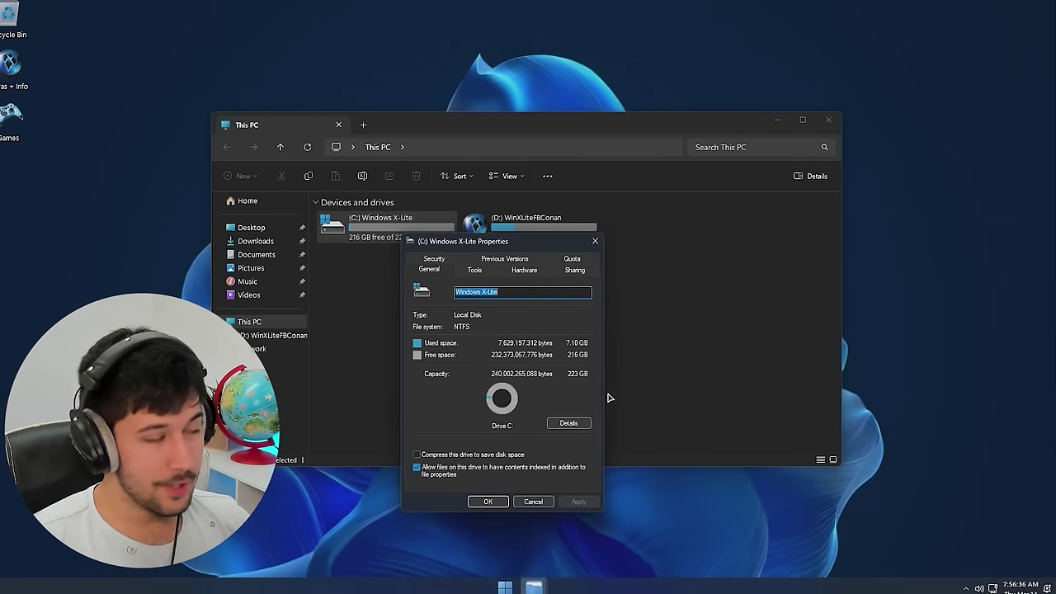
pyautogui.click(595, 243)
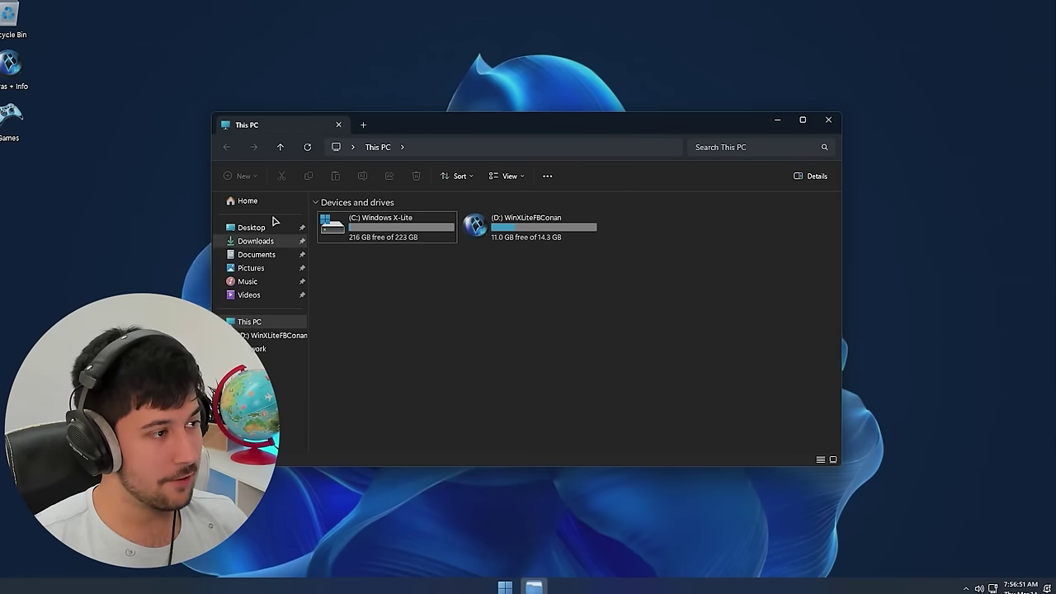
# Look through the installed games in the Games folder of the Start menu.
pyautogui.click(504, 587)
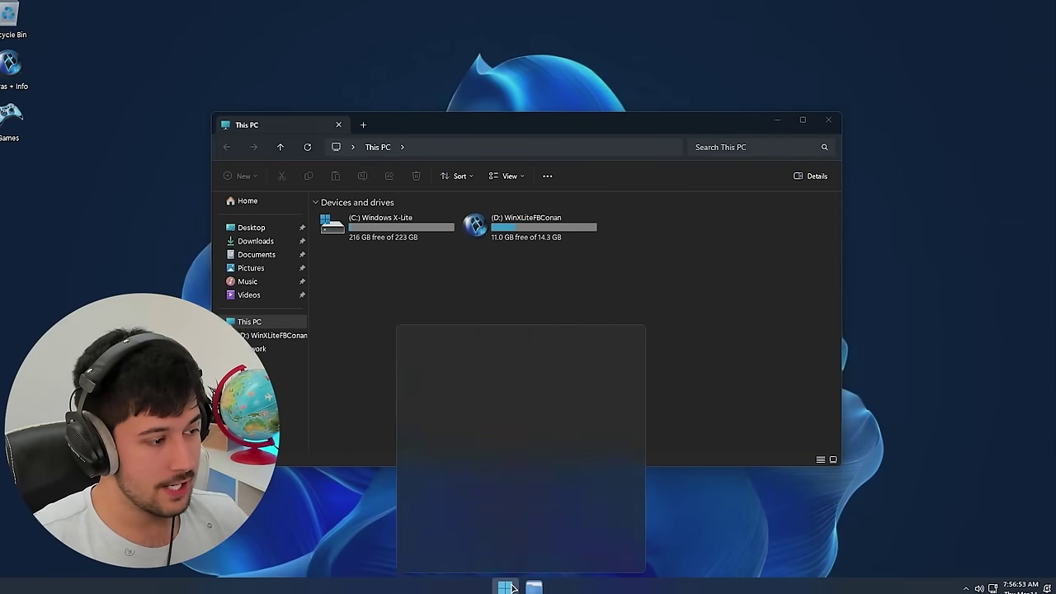
pyautogui.click(437, 372)
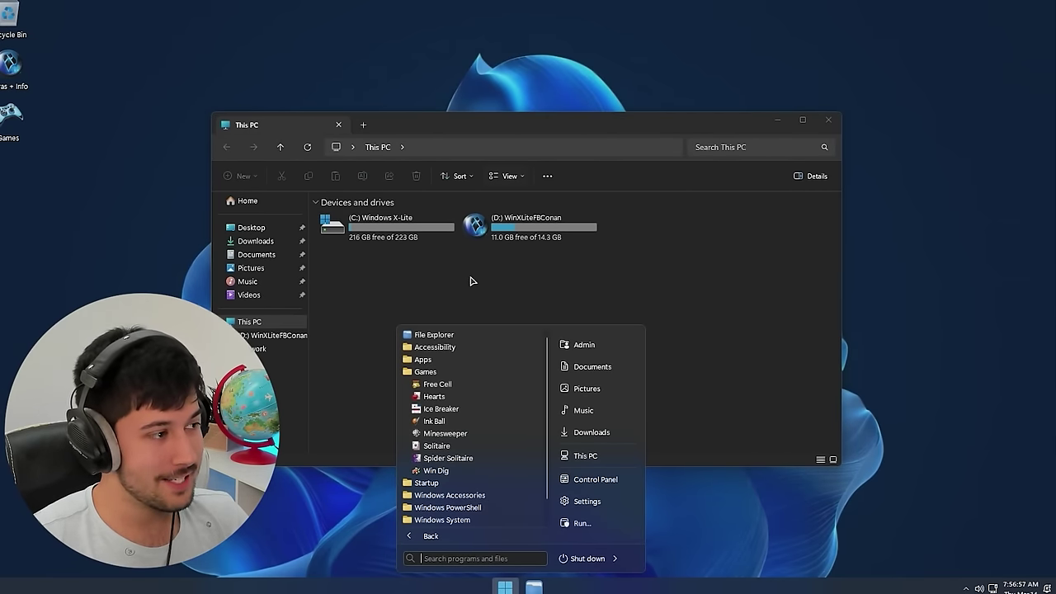
pyautogui.click(457, 299)
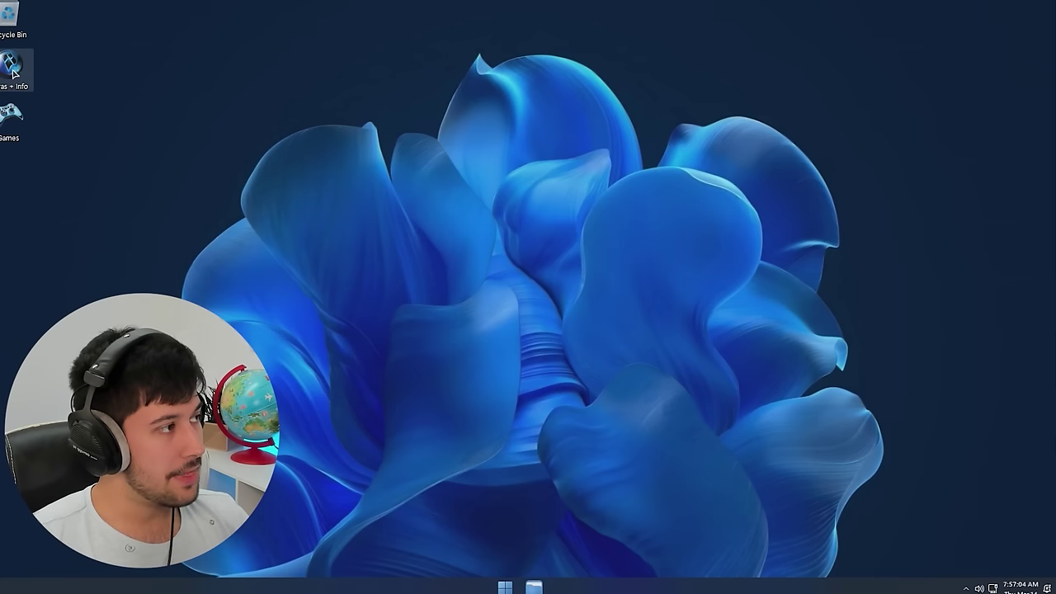
# Open the extras and info folder from the desktop and inspect its Enable Printing and Fix Xbox Sign In folders.
pyautogui.doubleClick(13, 72)
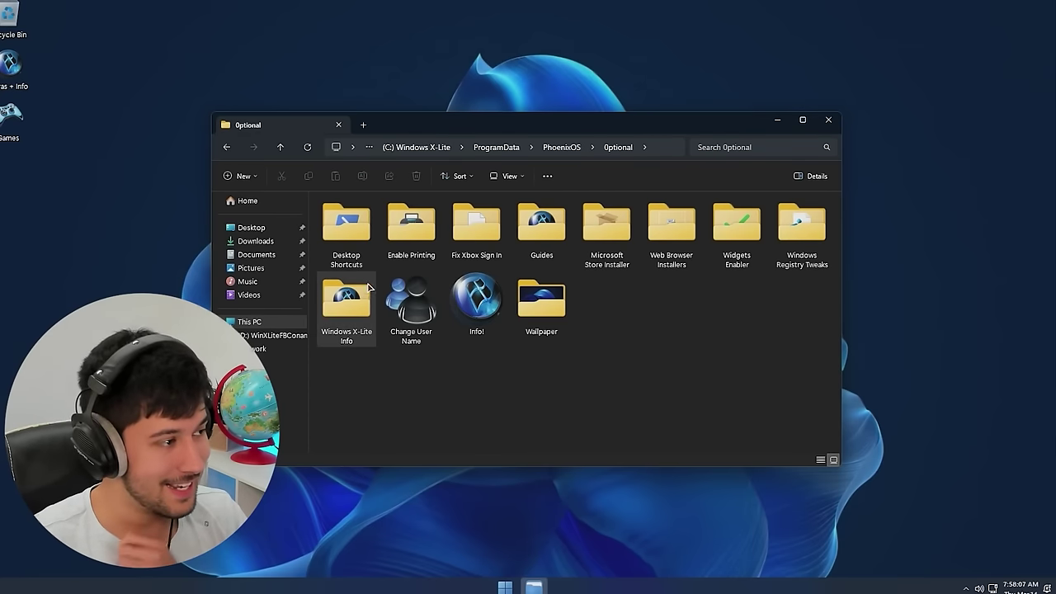
pyautogui.doubleClick(411, 224)
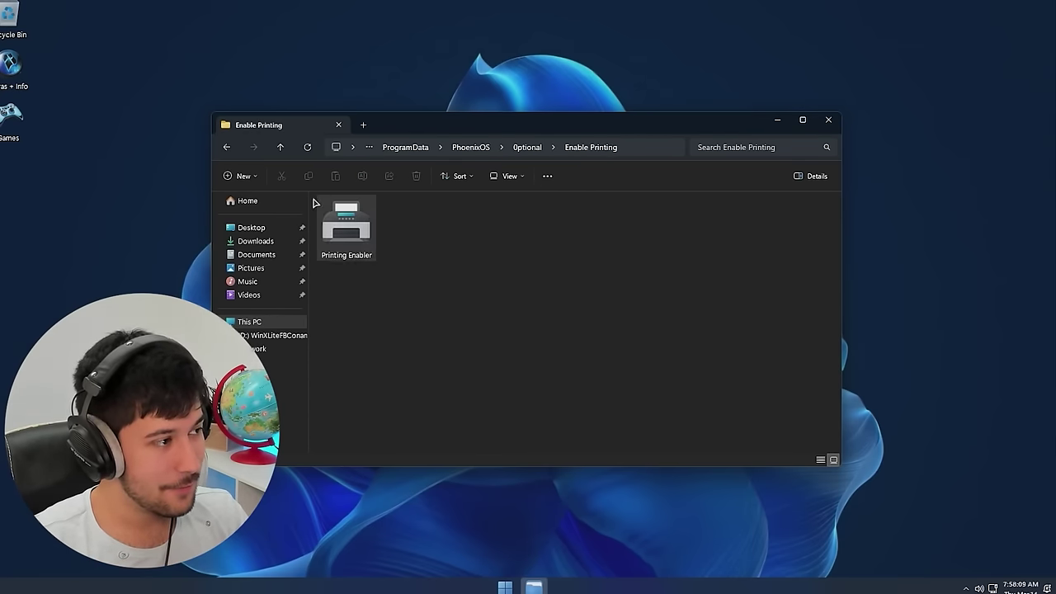
pyautogui.click(226, 147)
pyautogui.doubleClick(478, 227)
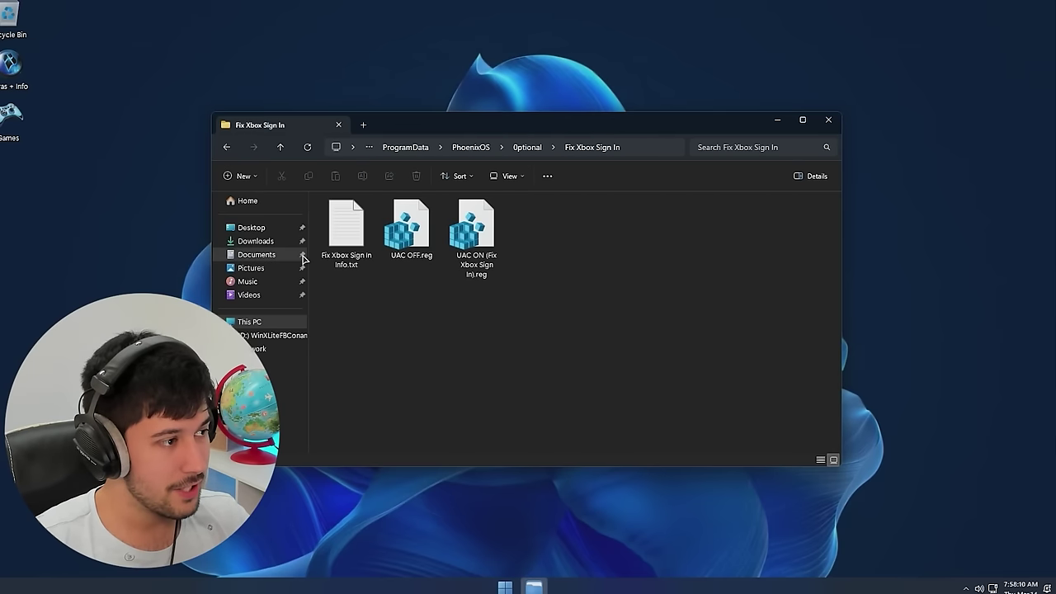
pyautogui.click(226, 150)
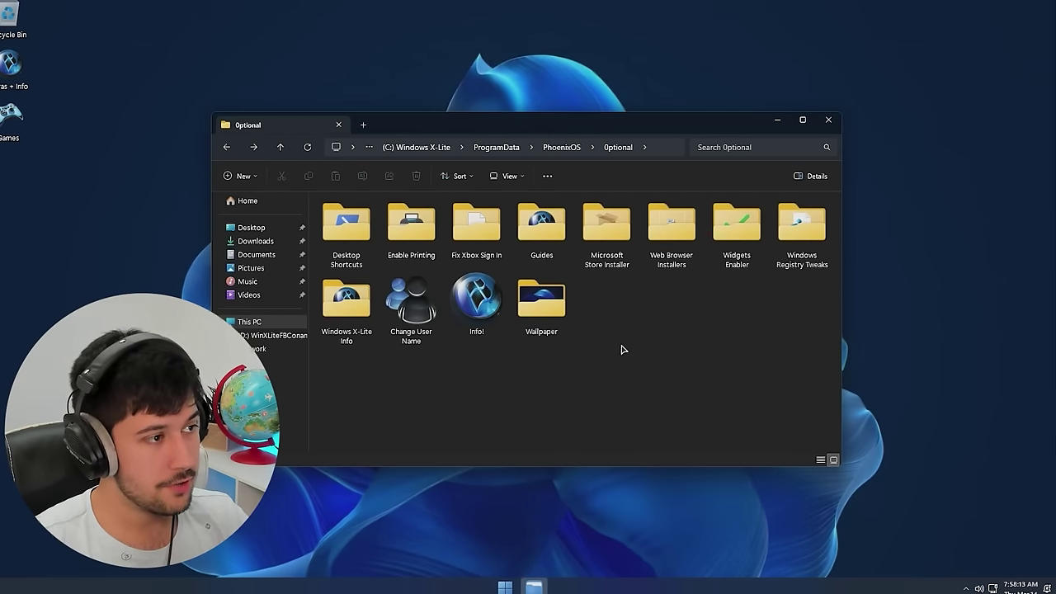
# Try to open Our Guides from the Guides folder, decline the Microsoft Store browser search and return to the Optional folder.
pyautogui.doubleClick(556, 232)
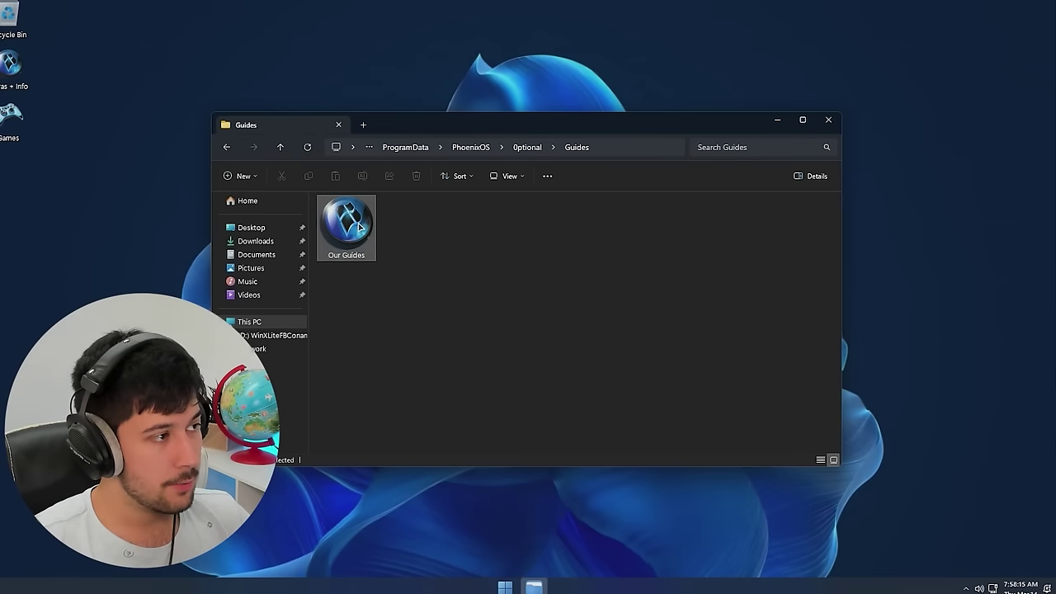
pyautogui.doubleClick(360, 227)
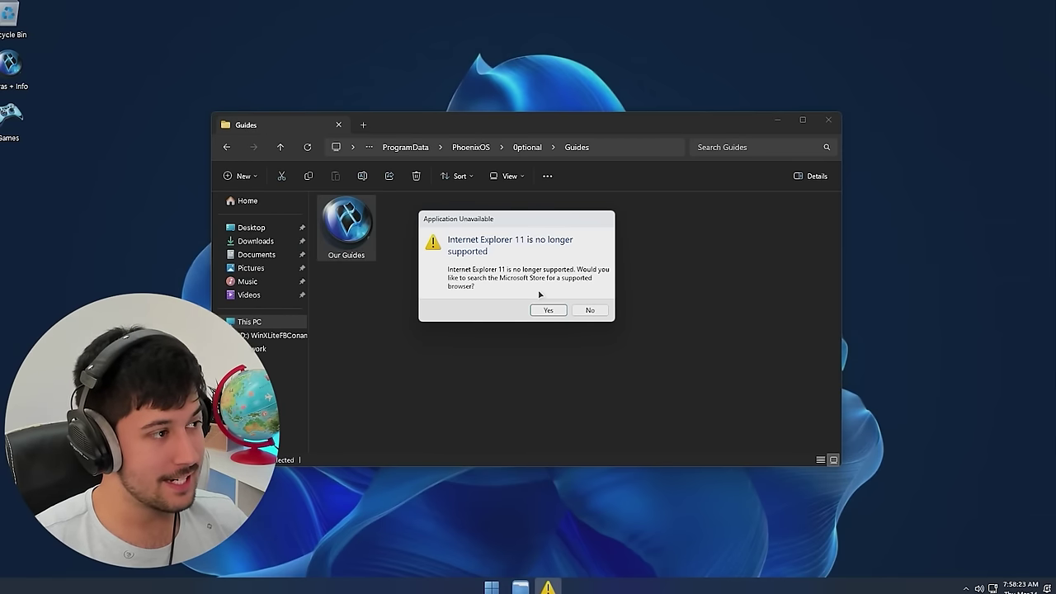
pyautogui.click(588, 311)
pyautogui.click(525, 146)
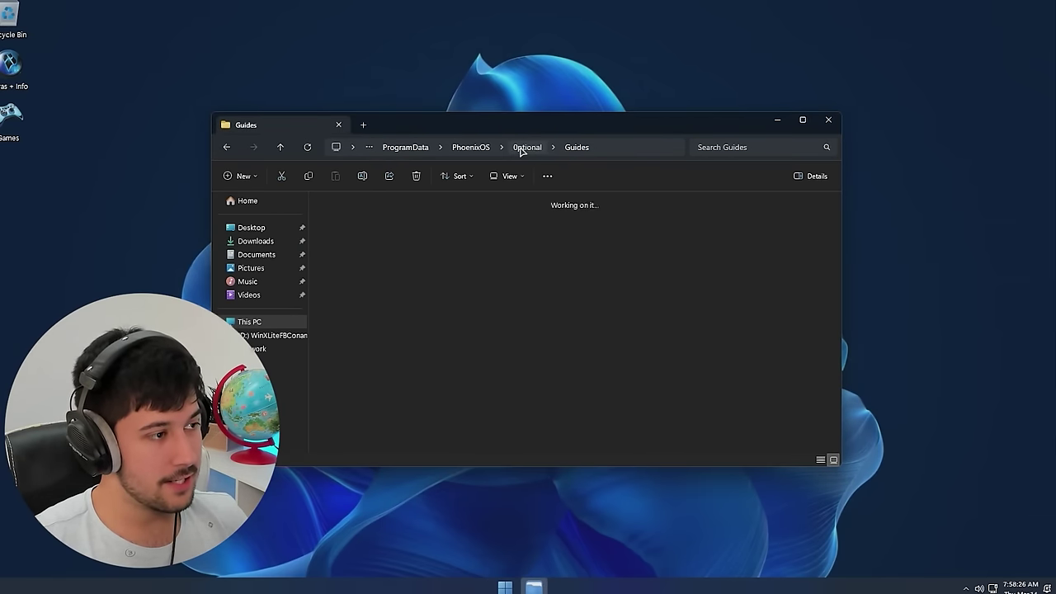
# Inspect the Microsoft Store Installer, Web Browser Installers, Widgets Enabler and Windows Registry Tweaks folders.
pyautogui.doubleClick(606, 262)
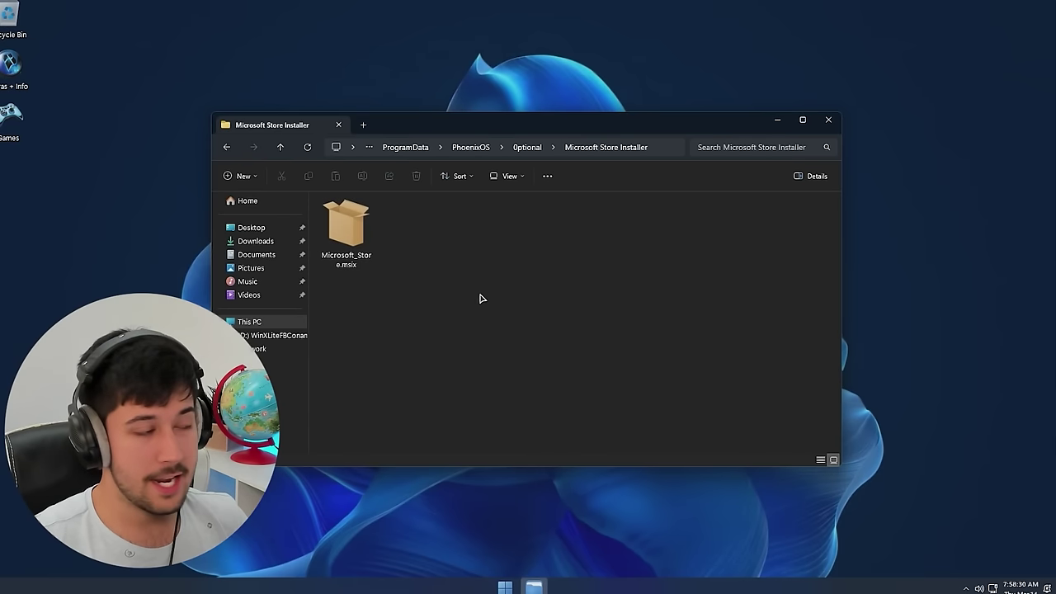
pyautogui.click(227, 149)
pyautogui.doubleClick(671, 241)
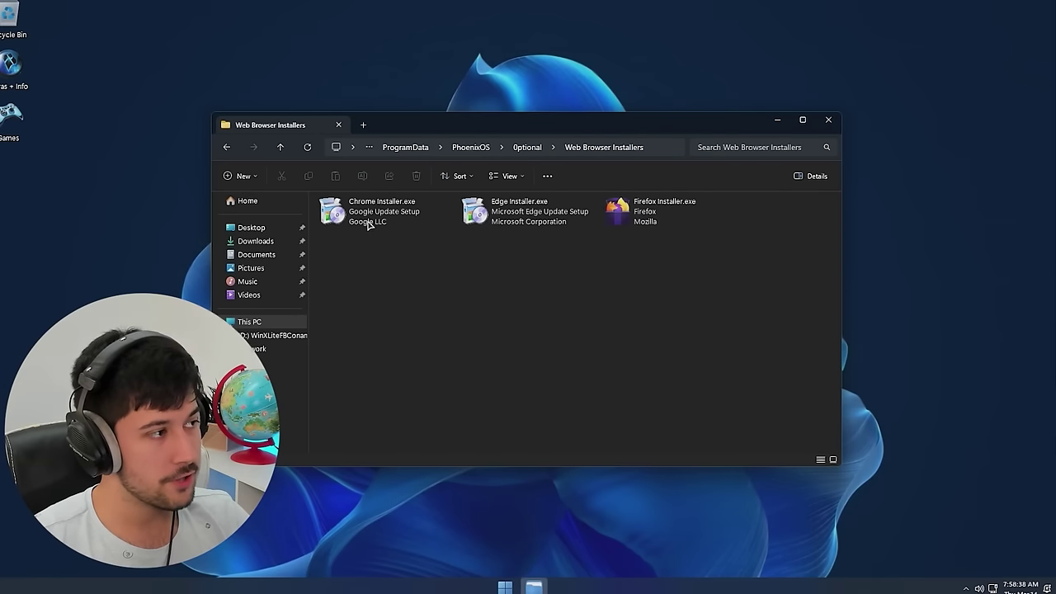
pyautogui.click(227, 147)
pyautogui.doubleClick(609, 230)
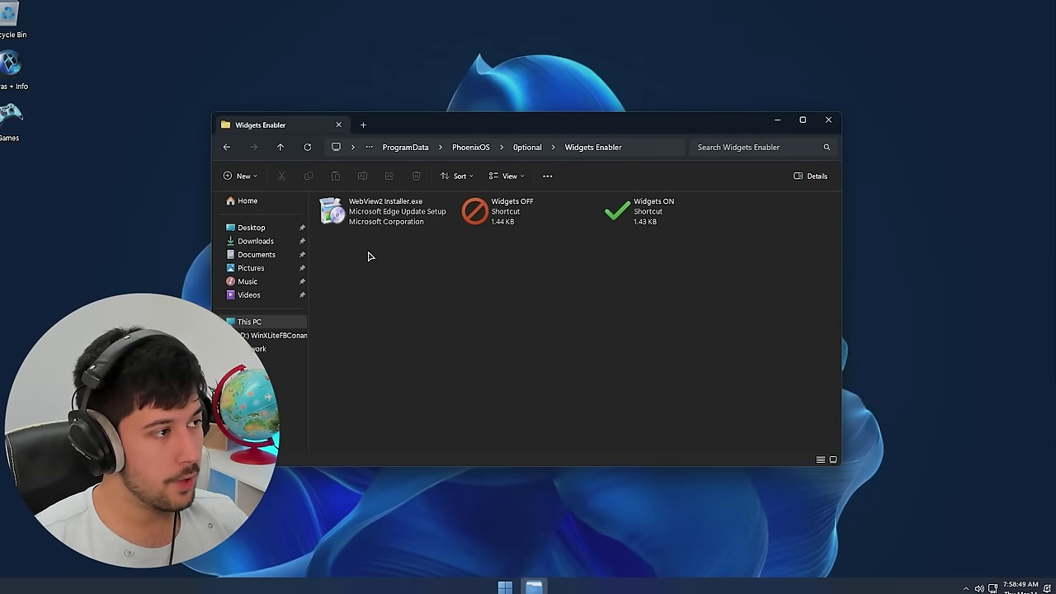
pyautogui.click(226, 147)
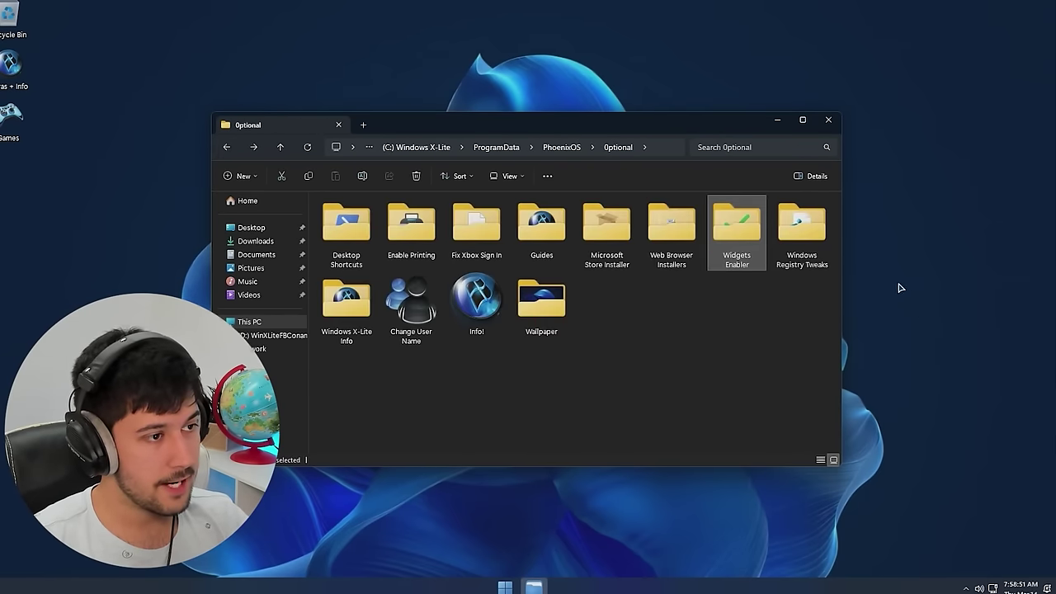
pyautogui.doubleClick(802, 227)
pyautogui.moveTo(666, 350); pyautogui.dragTo(377, 286)
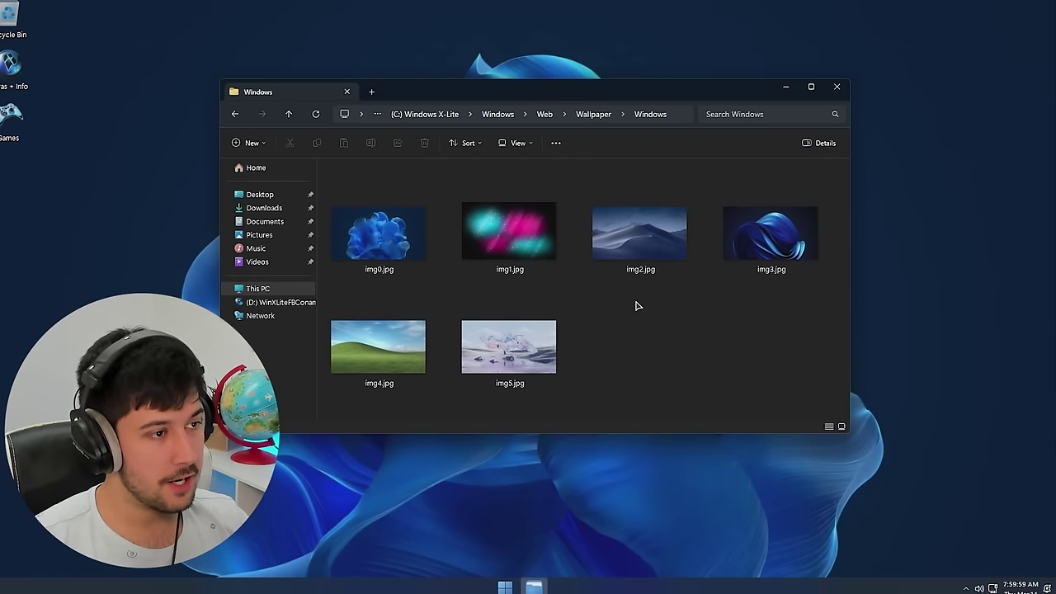
# Set img3.jpg from the Windows wallpaper folder as the desktop background.
pyautogui.rightClick(755, 213)
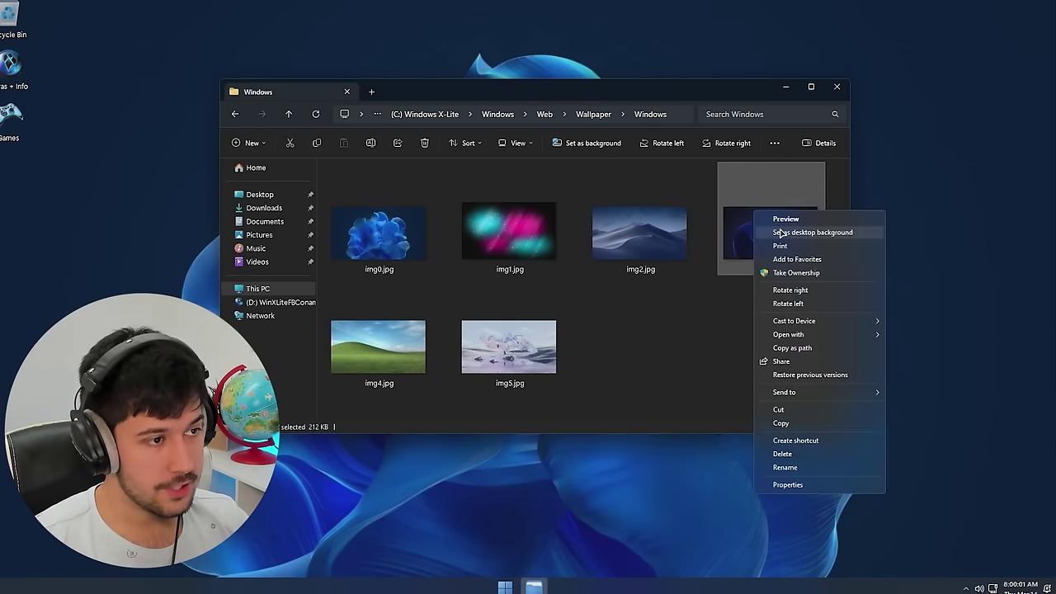
pyautogui.click(780, 233)
pyautogui.moveTo(619, 99); pyautogui.dragTo(620, 129)
pyautogui.click(392, 305)
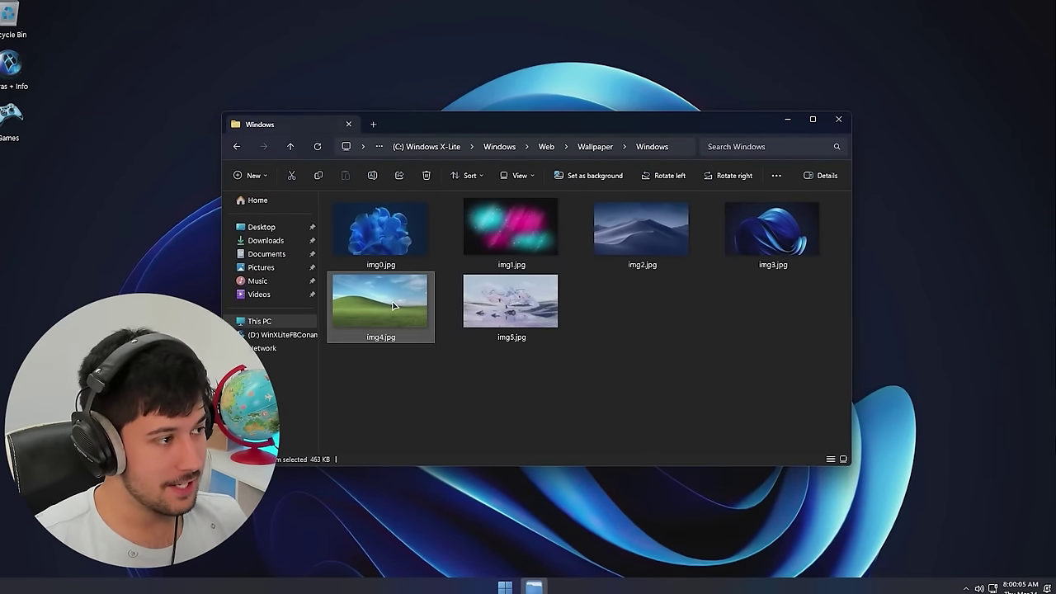
pyautogui.rightClick(393, 305)
pyautogui.click(442, 40)
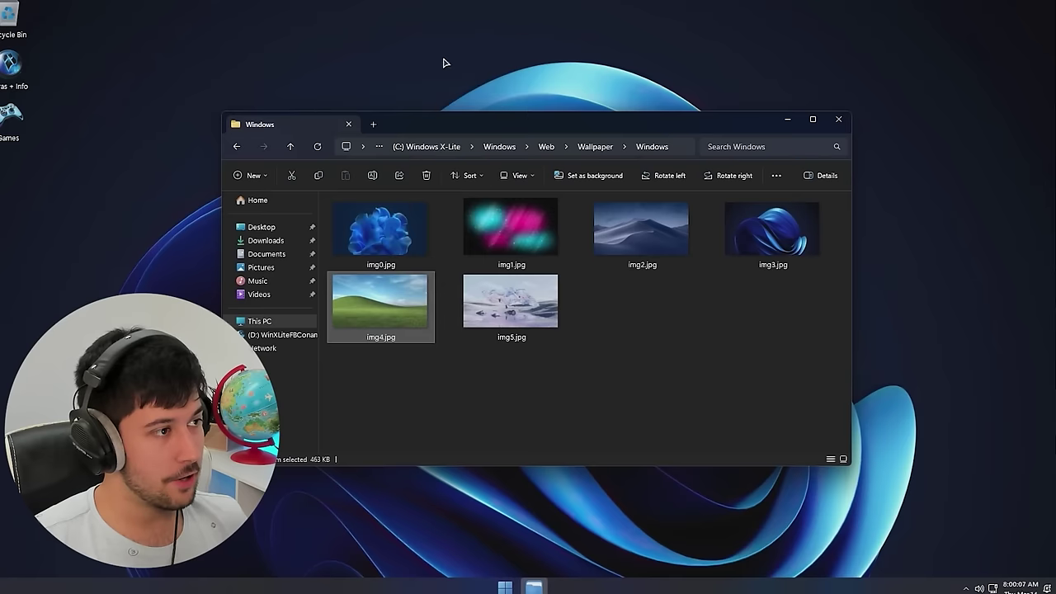
pyautogui.moveTo(522, 124); pyautogui.dragTo(536, 576)
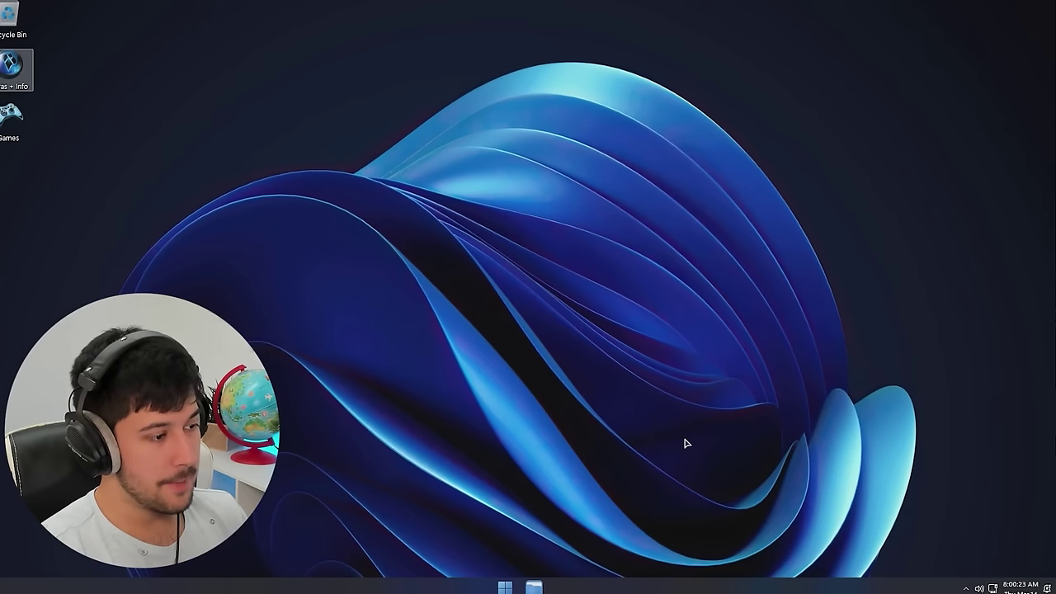
# Open Task Manager and check the CPU performance figures and the list of running processes.
pyautogui.hotkey('ctrl', 'shift', 'Escape')
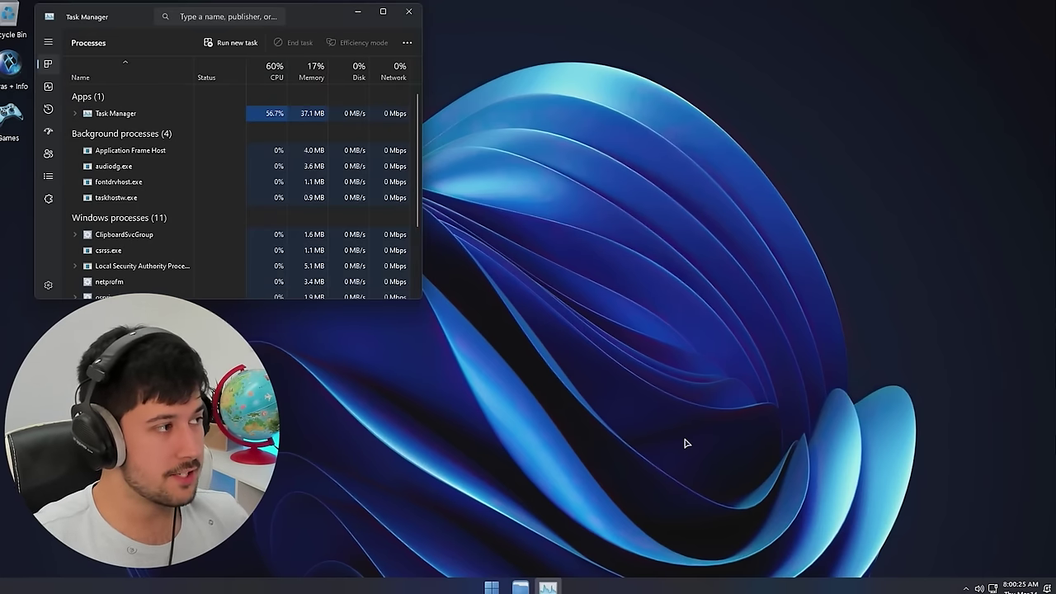
pyautogui.moveTo(301, 17); pyautogui.dragTo(552, 143)
pyautogui.click(300, 212)
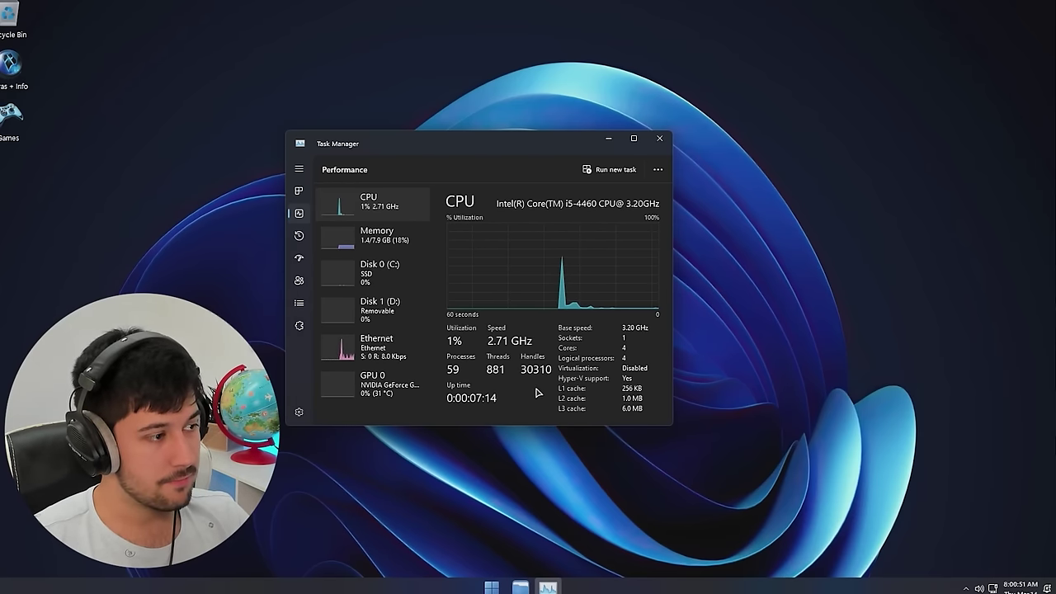
pyautogui.click(299, 191)
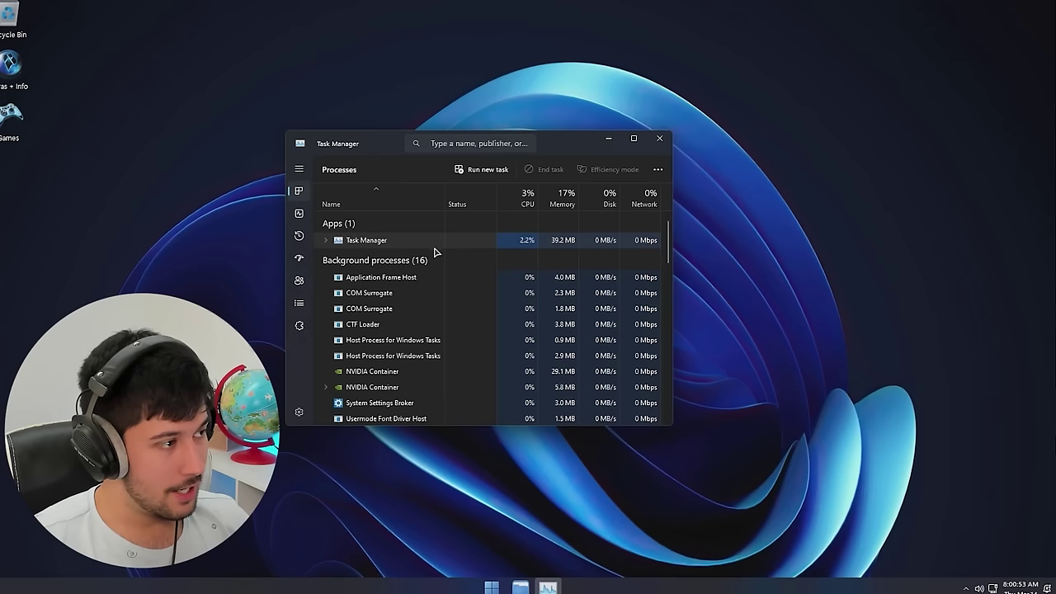
# Examine the remaining running processes and the CPU and Memory performance figures in Task Manager, and close it.
pyautogui.scroll(-2, 431, 271)
pyautogui.scroll(-3, 392, 281)
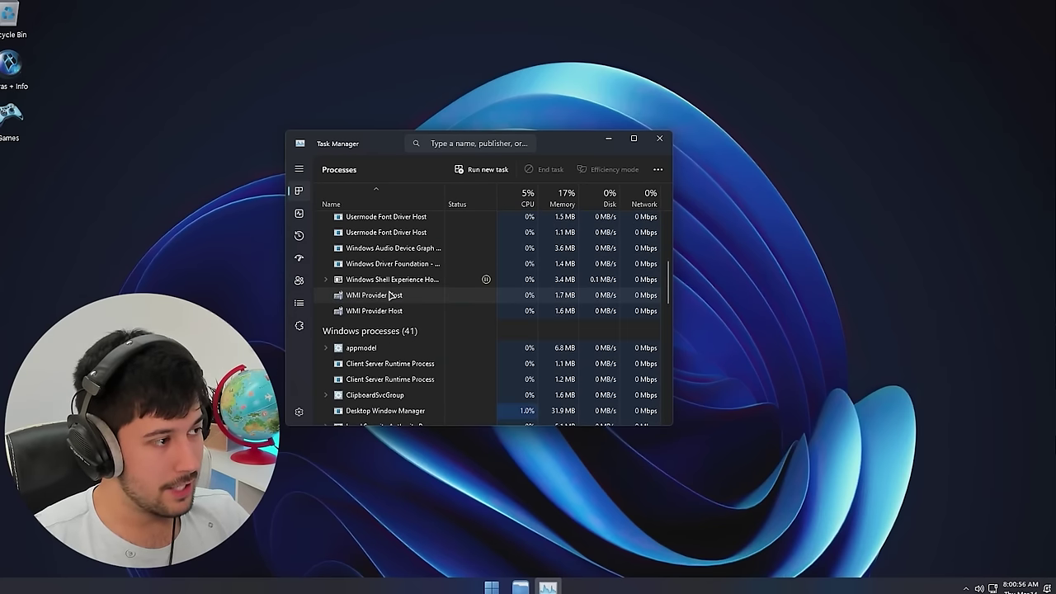
pyautogui.scroll(-10, 446, 323)
pyautogui.scroll(-5, 446, 323)
pyautogui.click(301, 213)
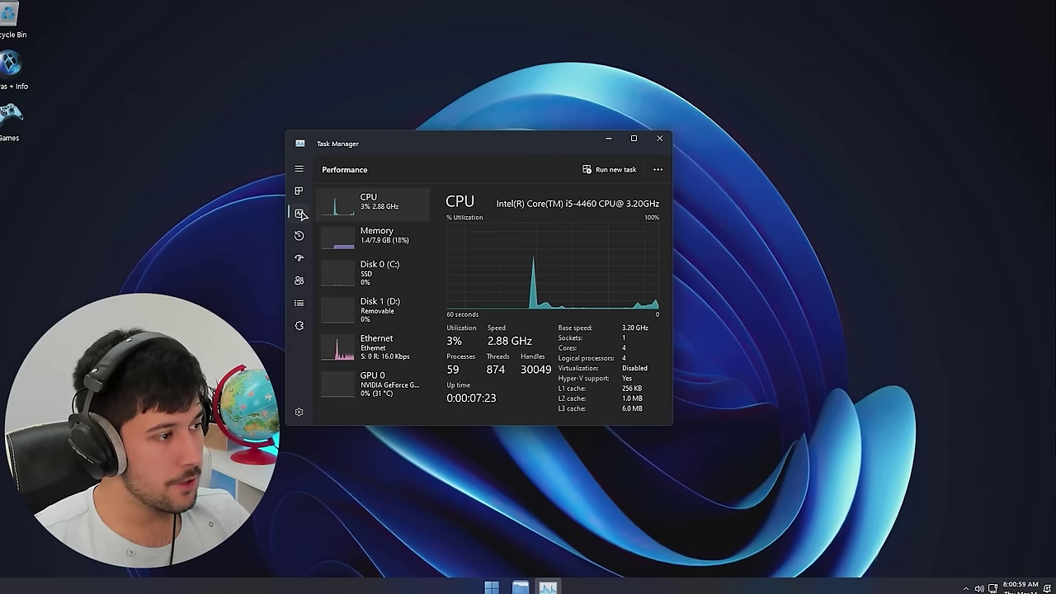
pyautogui.click(392, 250)
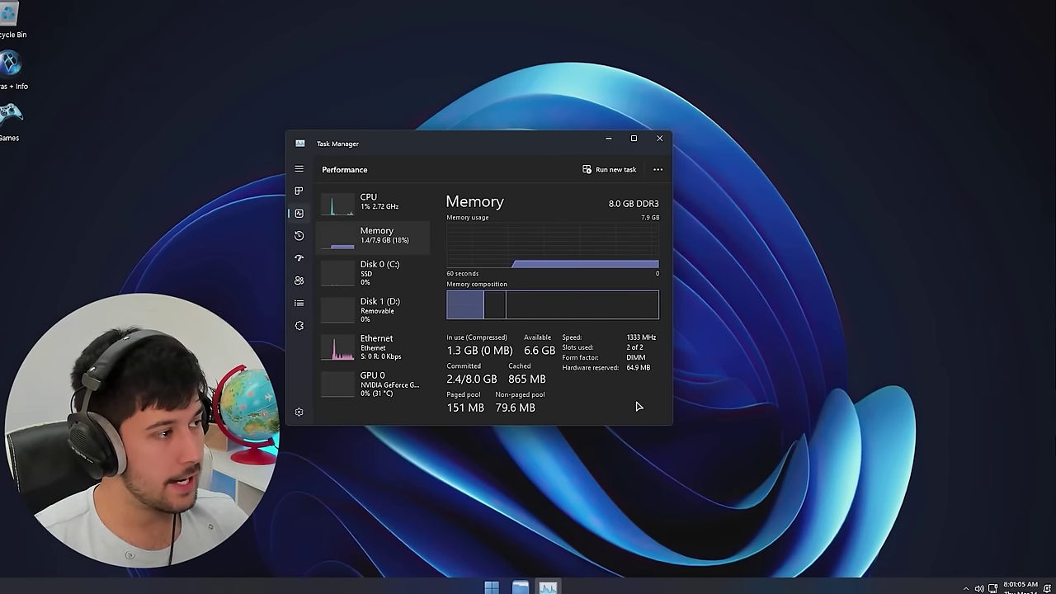
pyautogui.click(398, 208)
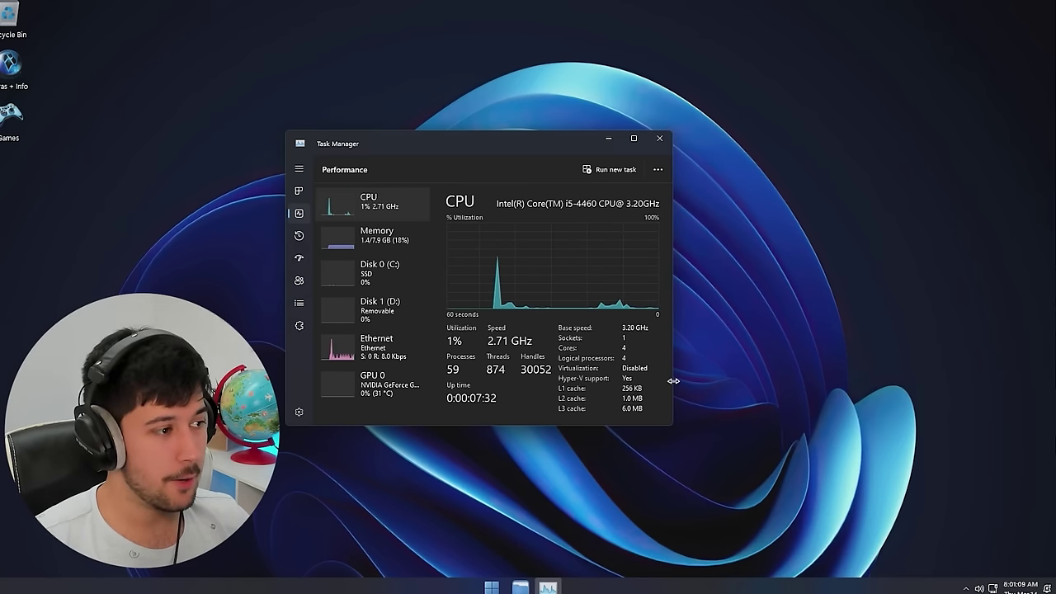
pyautogui.click(660, 140)
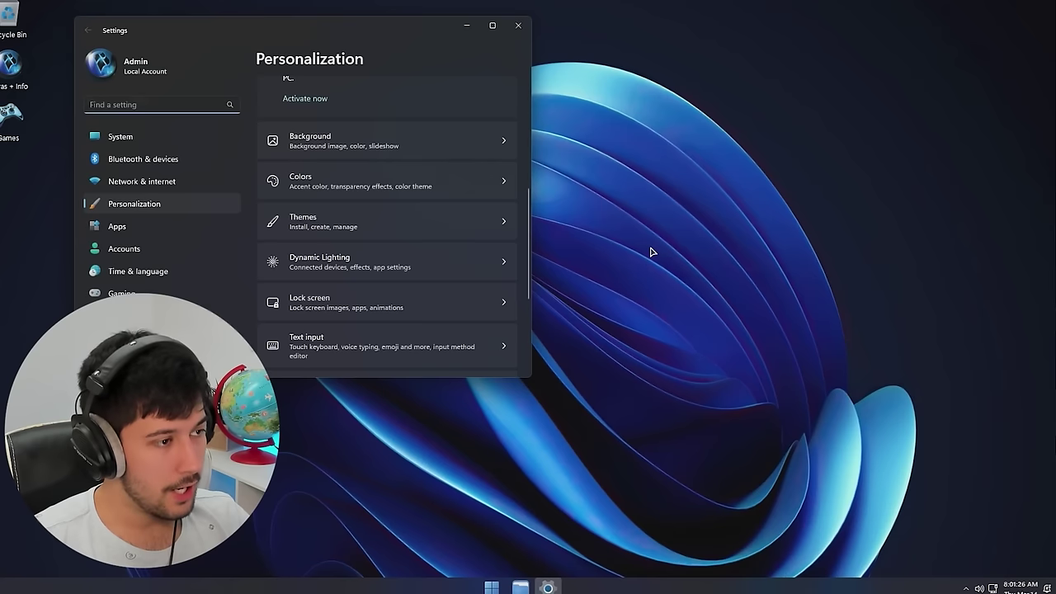
# Run Kill Unresponsive Tasks from the desktop and dismiss its command window.
pyautogui.rightClick(651, 251)
pyautogui.moveTo(734, 355)
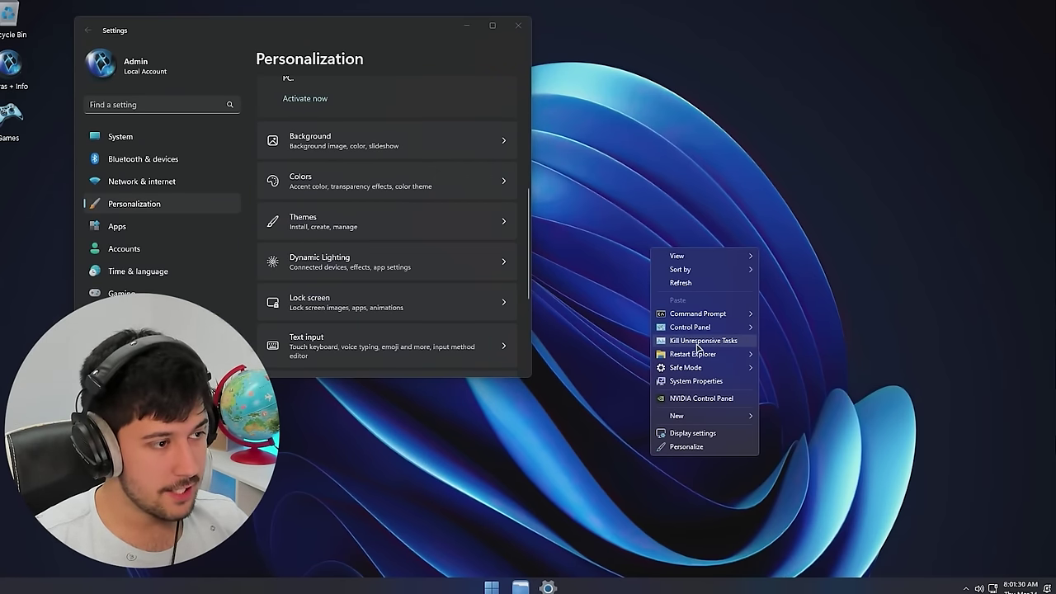
pyautogui.click(681, 341)
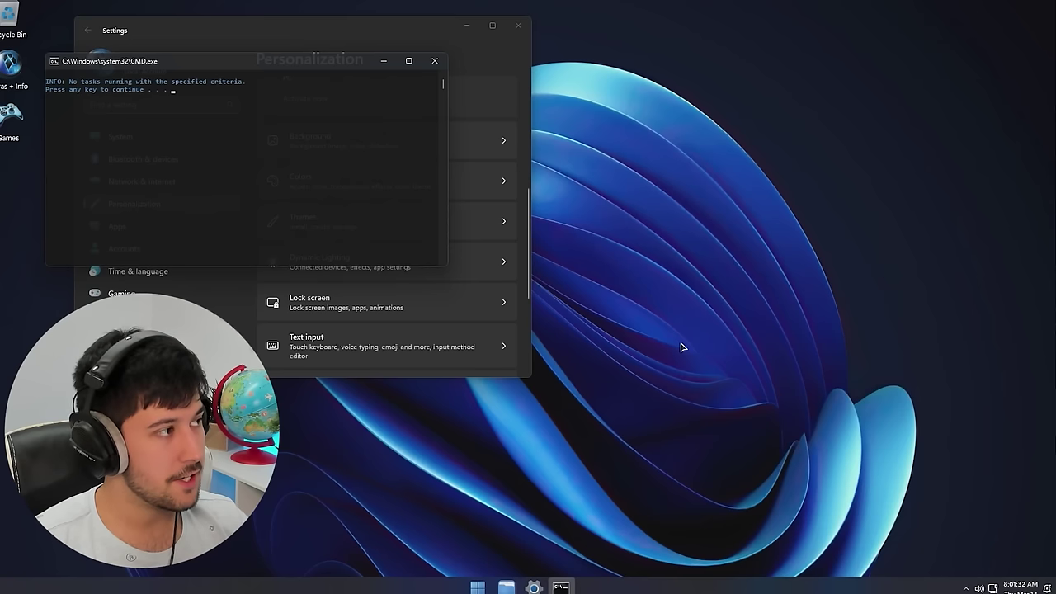
pyautogui.press('Return')
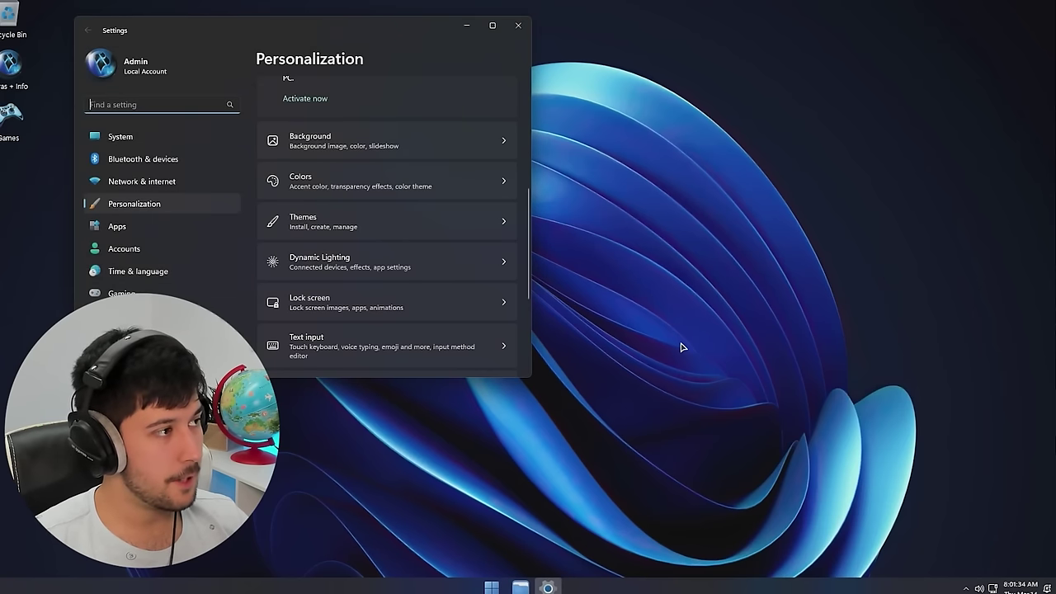
# Open System Properties from the desktop's context options.
pyautogui.rightClick(673, 320)
pyautogui.moveTo(739, 422)
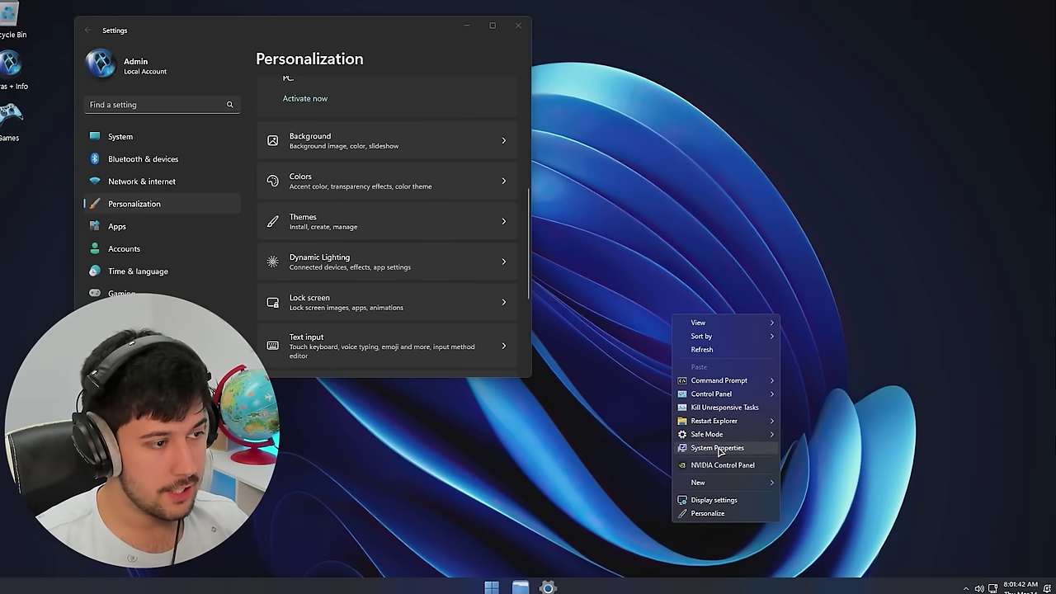
pyautogui.click(717, 448)
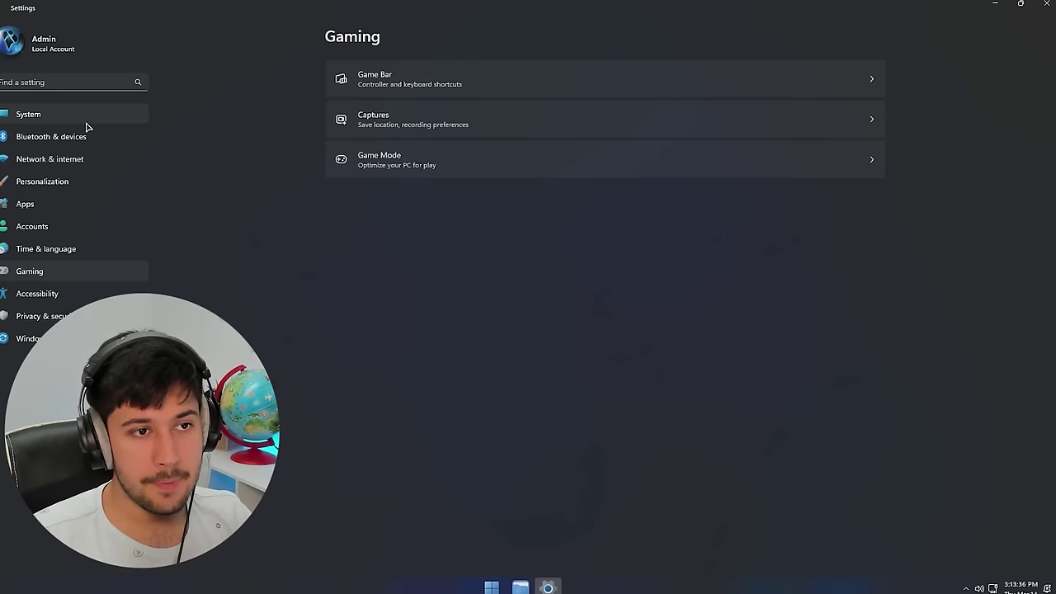
# Look at the System settings, open Windows Update and resume the paused updates.
pyautogui.click(85, 124)
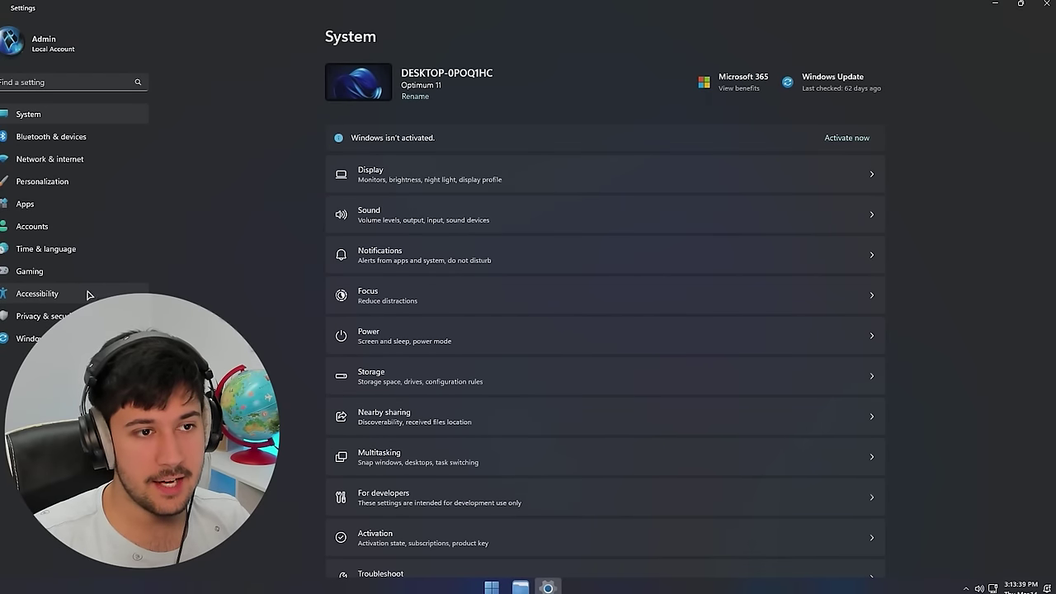
pyautogui.click(29, 339)
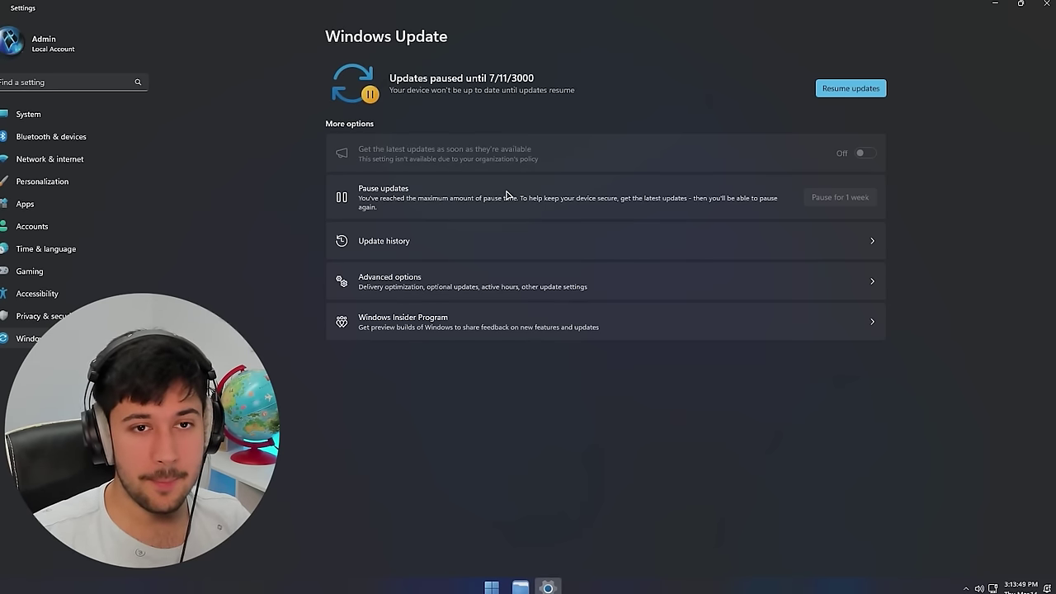
pyautogui.click(832, 95)
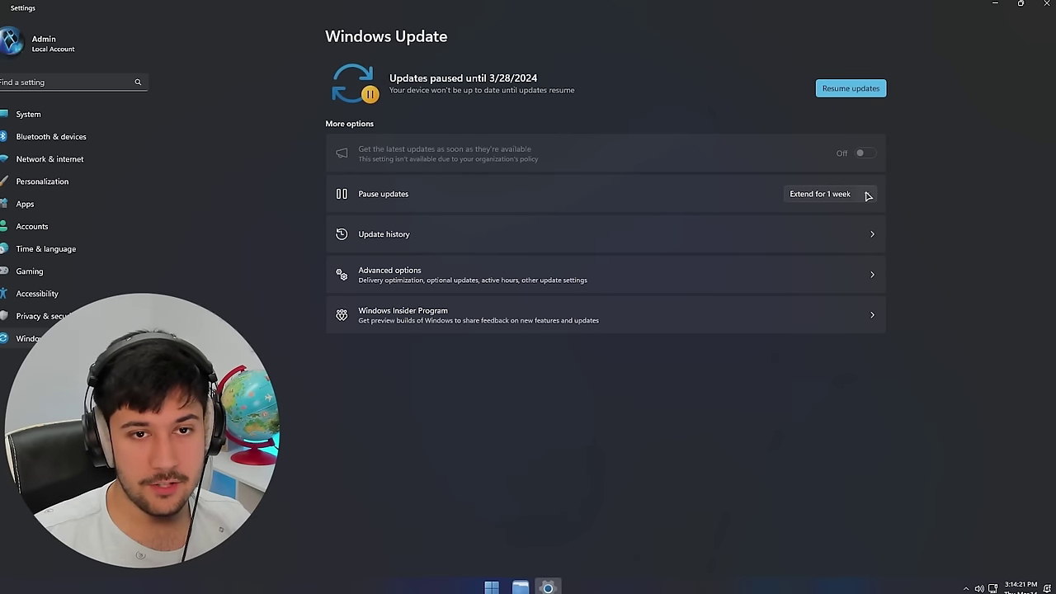
# Extend the Windows Update pause by 520 weeks.
pyautogui.click(868, 195)
pyautogui.scroll(-20, 835, 363)
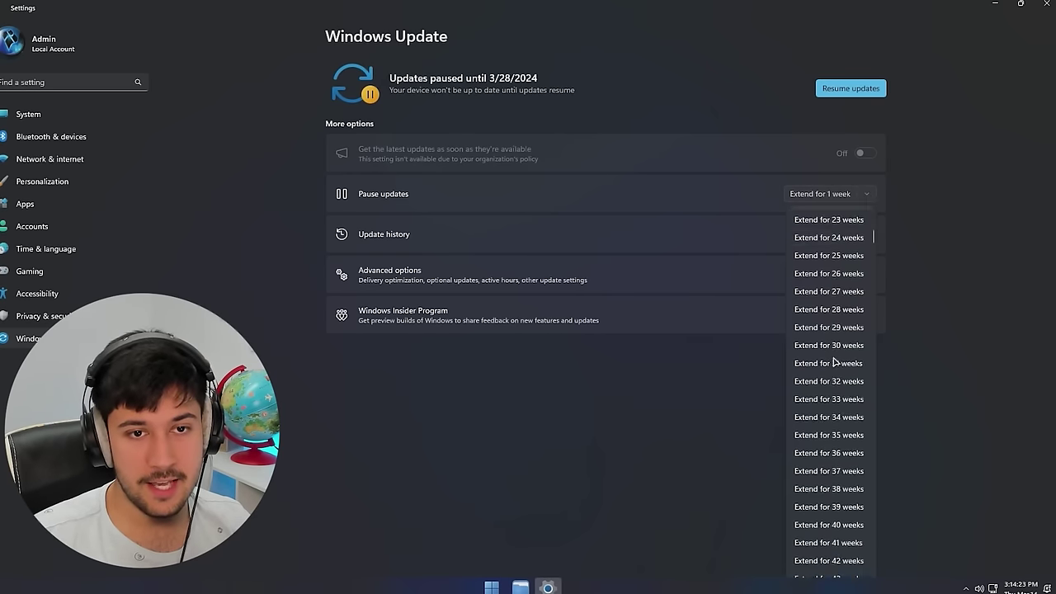
pyautogui.scroll(-20, 828, 353)
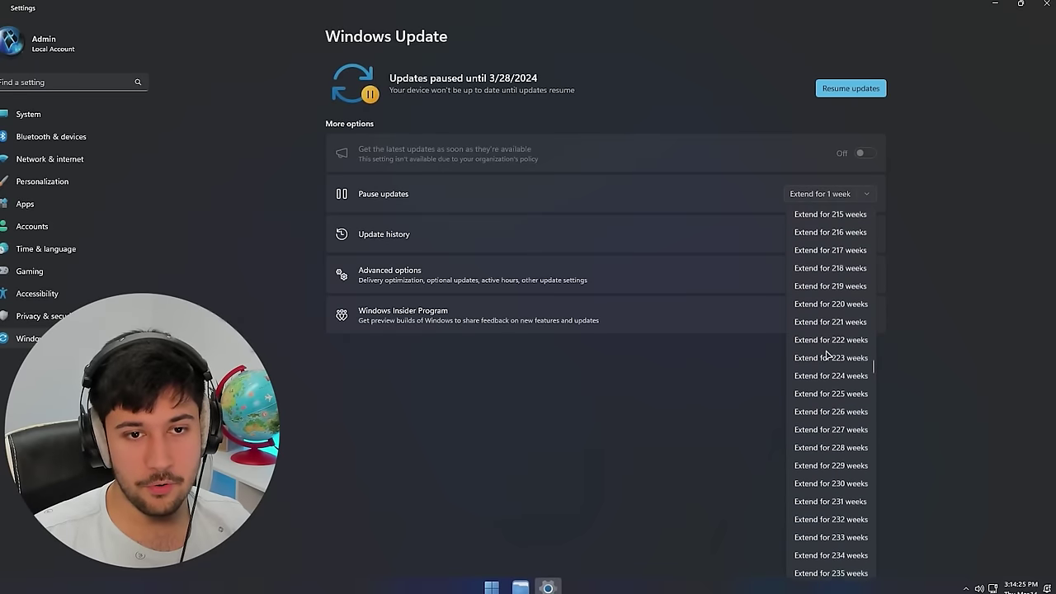
pyautogui.scroll(-20, 828, 353)
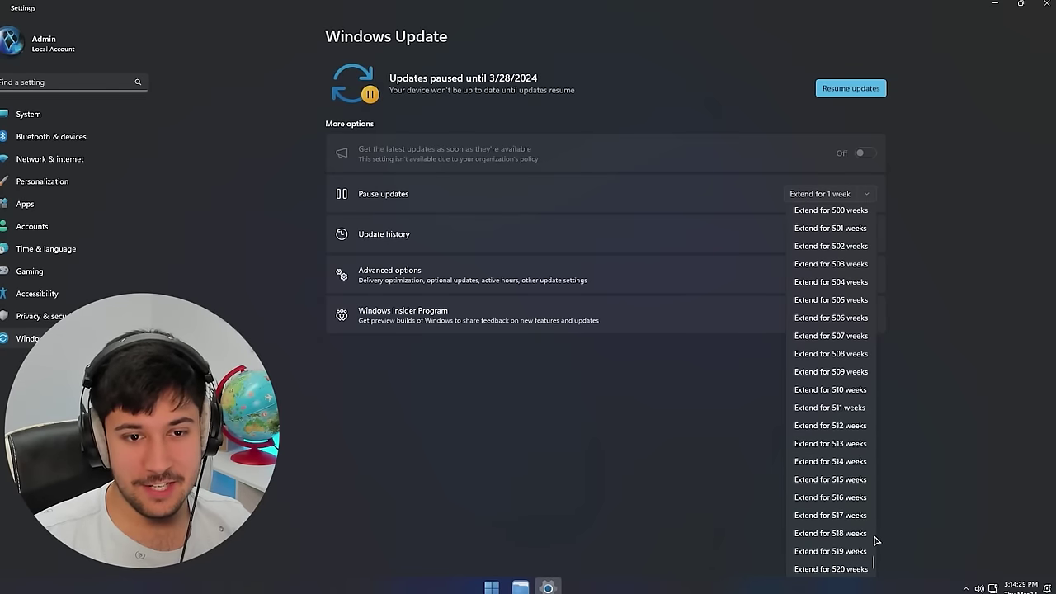
pyautogui.click(849, 571)
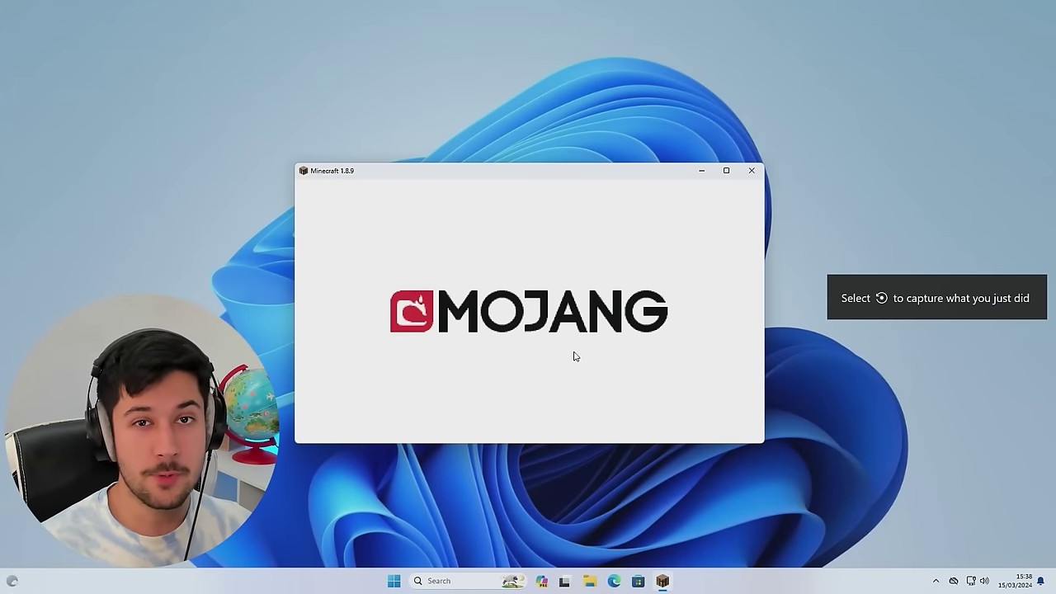
# Maximize the Minecraft 1.8.9 window, check the processes and performance in Task Manager, and close Task Manager.
pyautogui.press('super+Up')
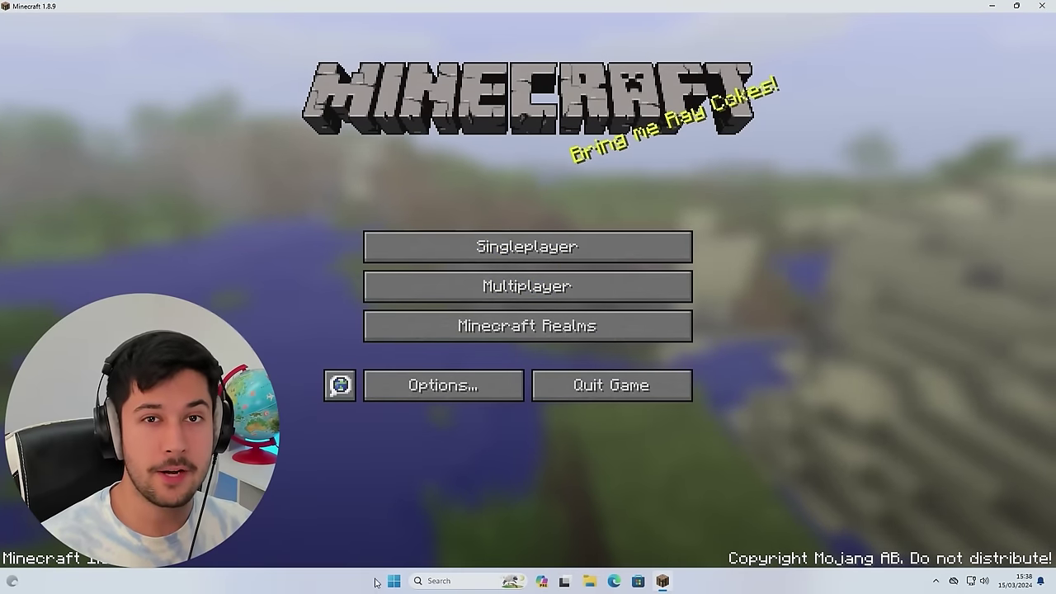
pyautogui.click(393, 581)
pyautogui.click(393, 581)
pyautogui.rightClick(347, 581)
pyautogui.click(347, 536)
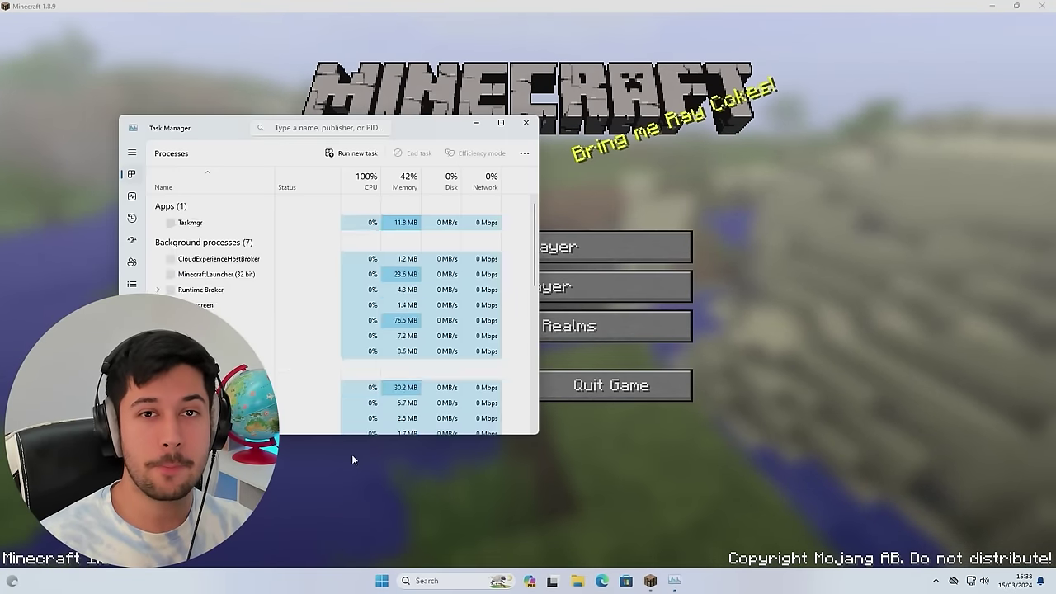
pyautogui.click(131, 196)
pyautogui.click(526, 122)
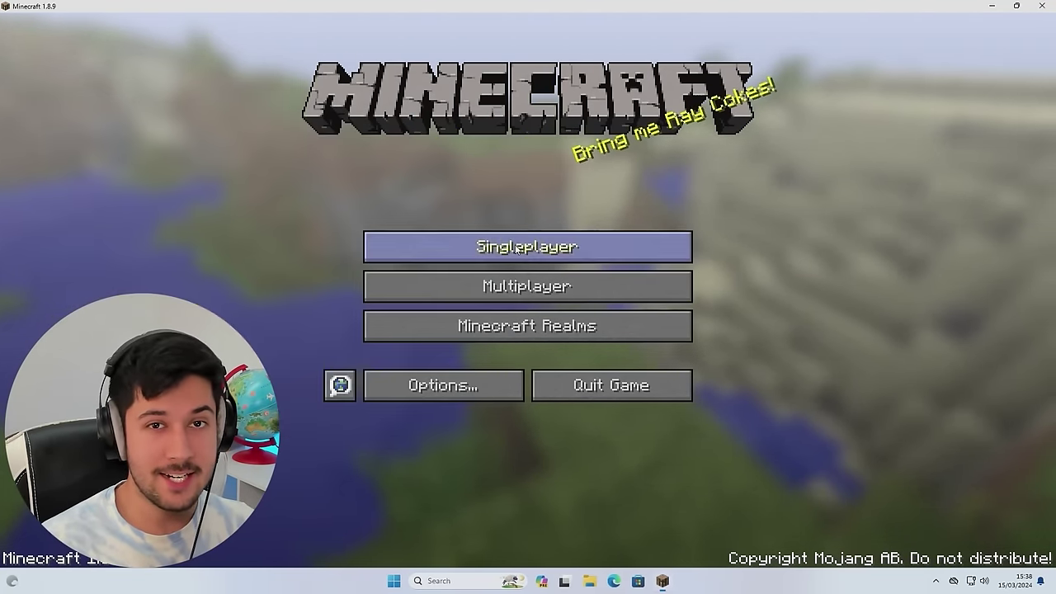
# Load the existing singleplayer world in Minecraft and review its video settings and controls before returning to the game.
pyautogui.click(516, 249)
pyautogui.doubleClick(442, 96)
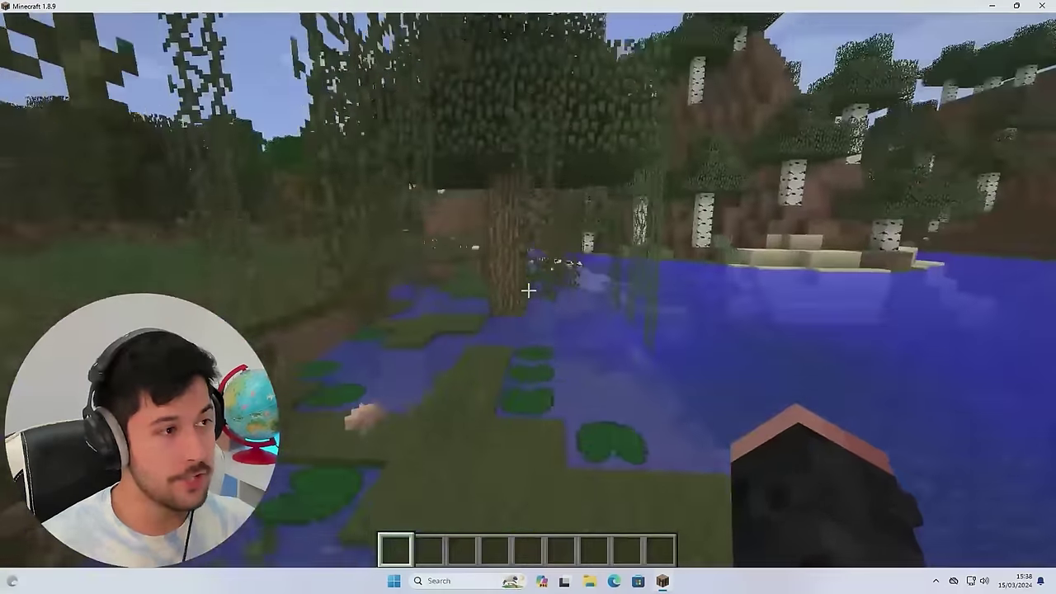
pyautogui.press('Escape')
pyautogui.click(446, 297)
pyautogui.click(453, 271)
pyautogui.click(594, 539)
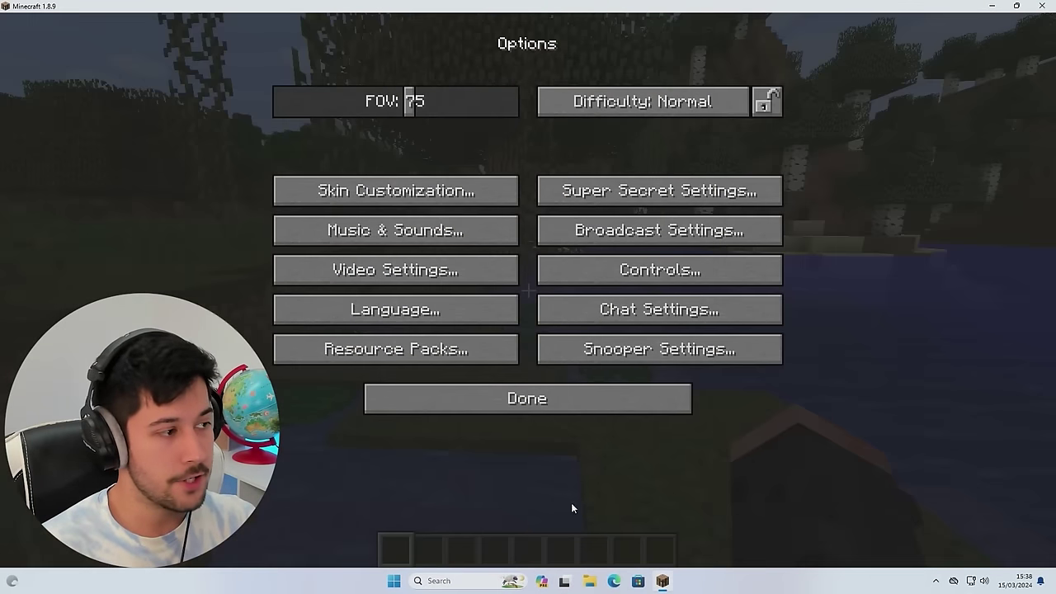
pyautogui.click(577, 269)
pyautogui.press('Escape')
# Check the frame rate in the Minecraft debug overlay, hide it, and fly across the terrain to judge game smoothness.
pyautogui.press('F3')
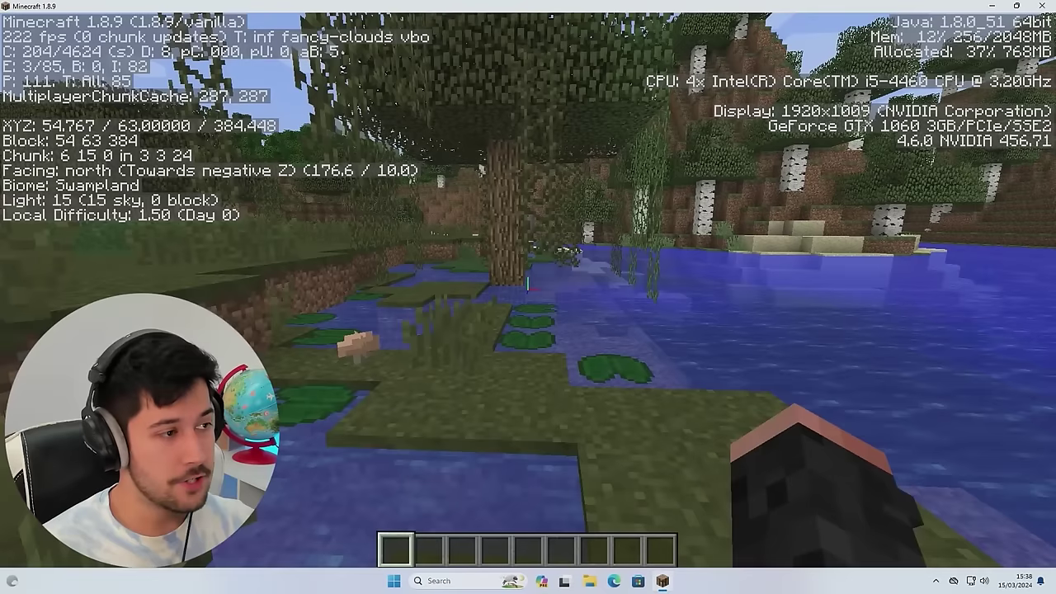
pyautogui.press('F3')
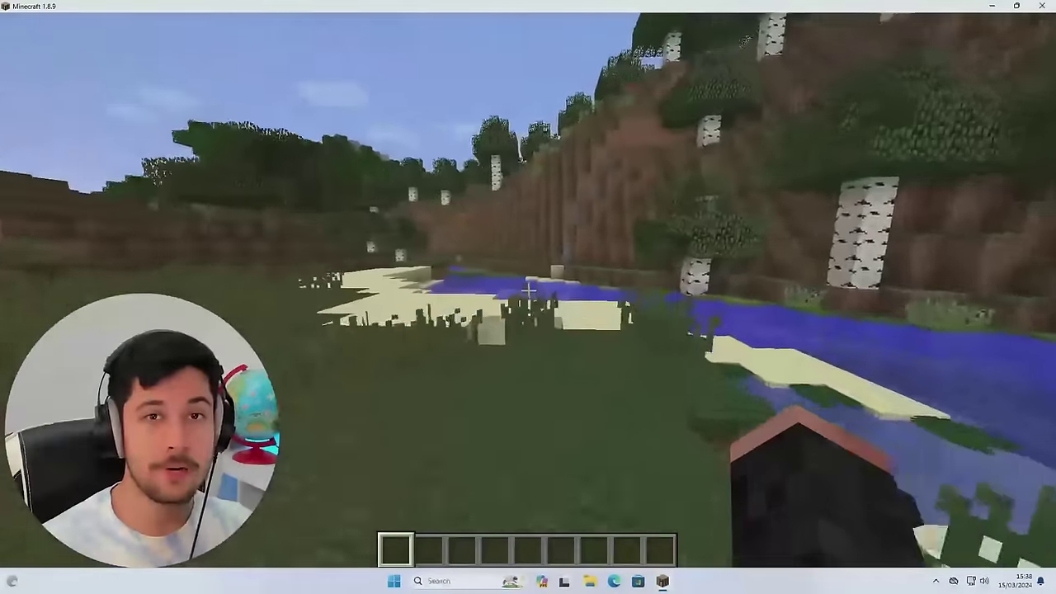
pyautogui.press('w')
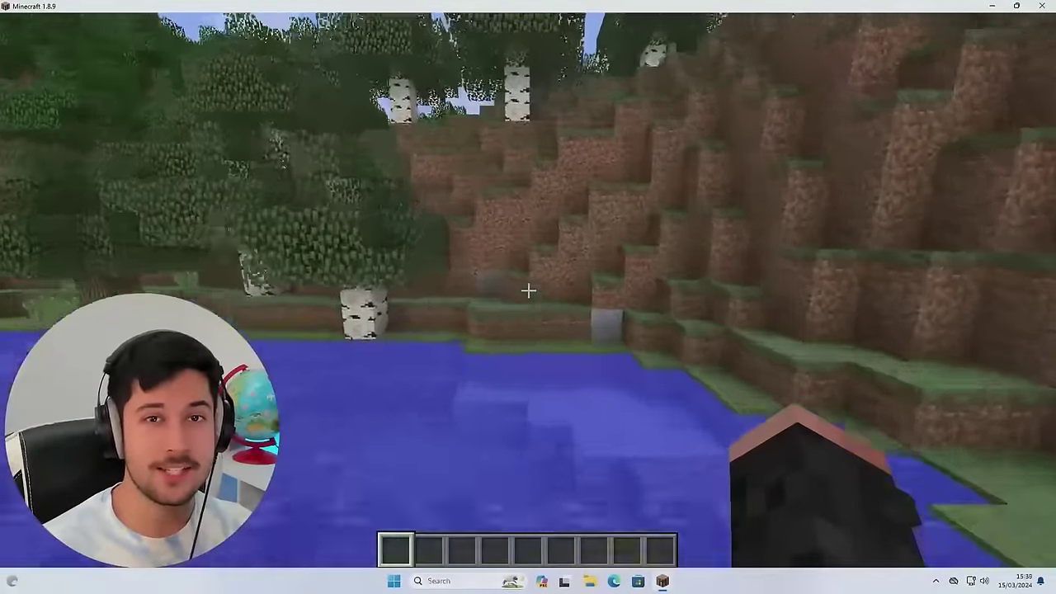
pyautogui.press('space')
pyautogui.press('space')
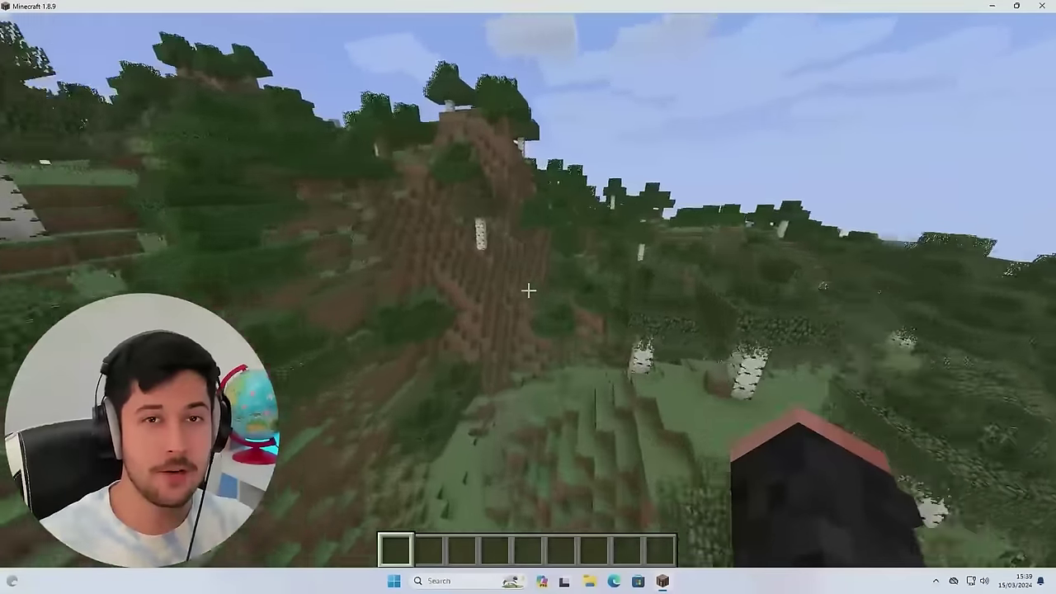
pyautogui.press('w')
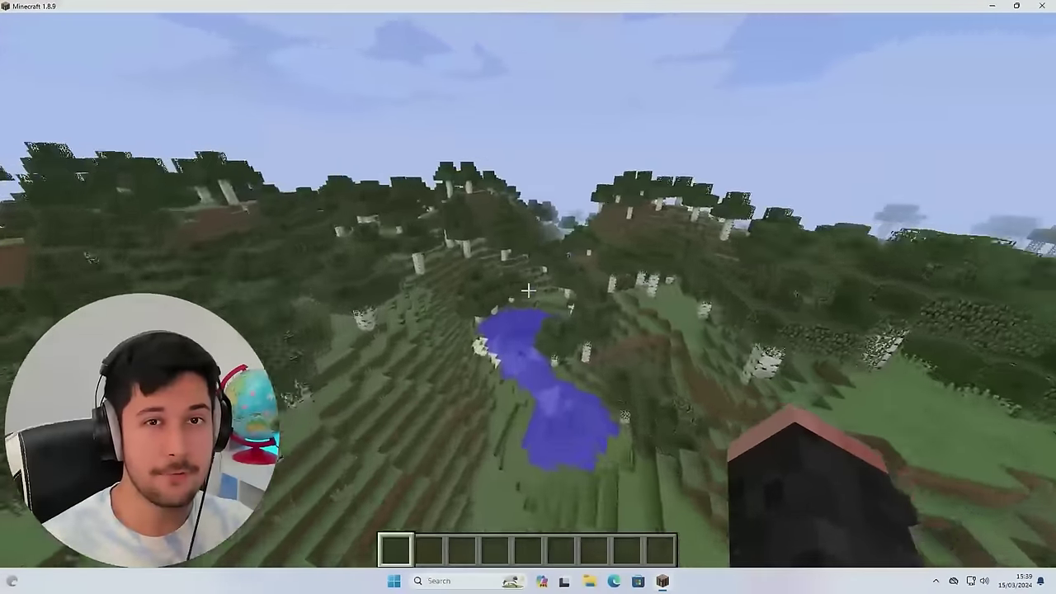
pyautogui.press('w')
pyautogui.press('w')
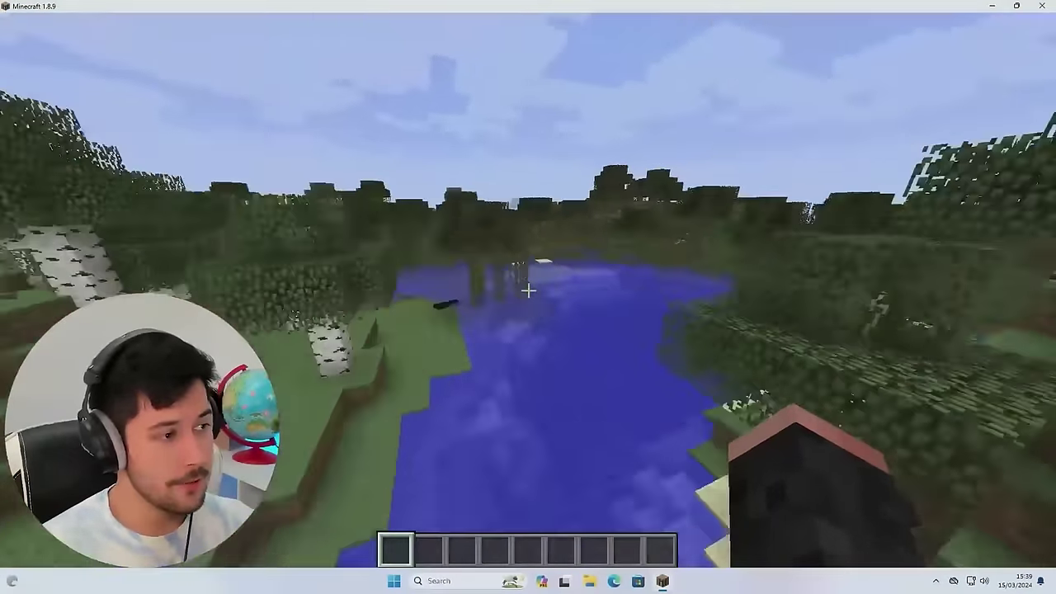
pyautogui.press('w')
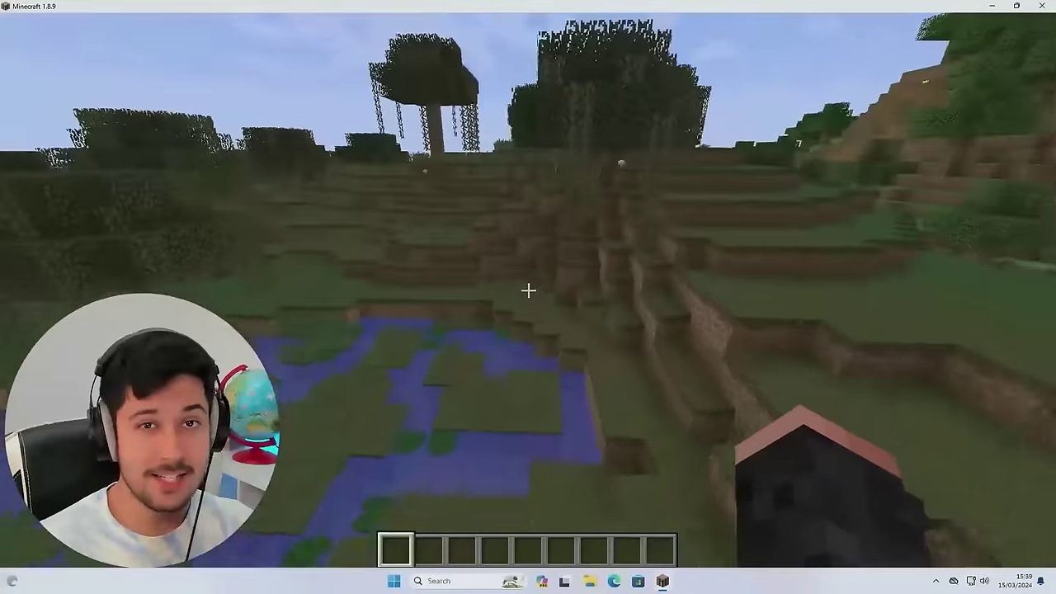
pyautogui.press('w')
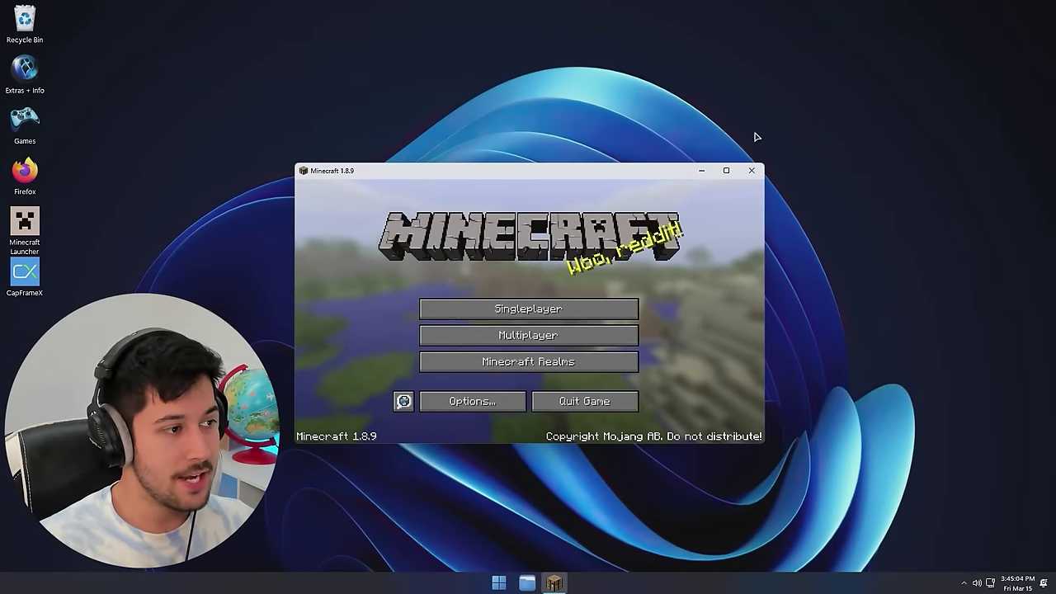
# Maximize Minecraft 1.8.9 on the Optimum 11 desktop and load the existing singleplayer world.
pyautogui.click(726, 170)
pyautogui.click(589, 245)
pyautogui.doubleClick(528, 112)
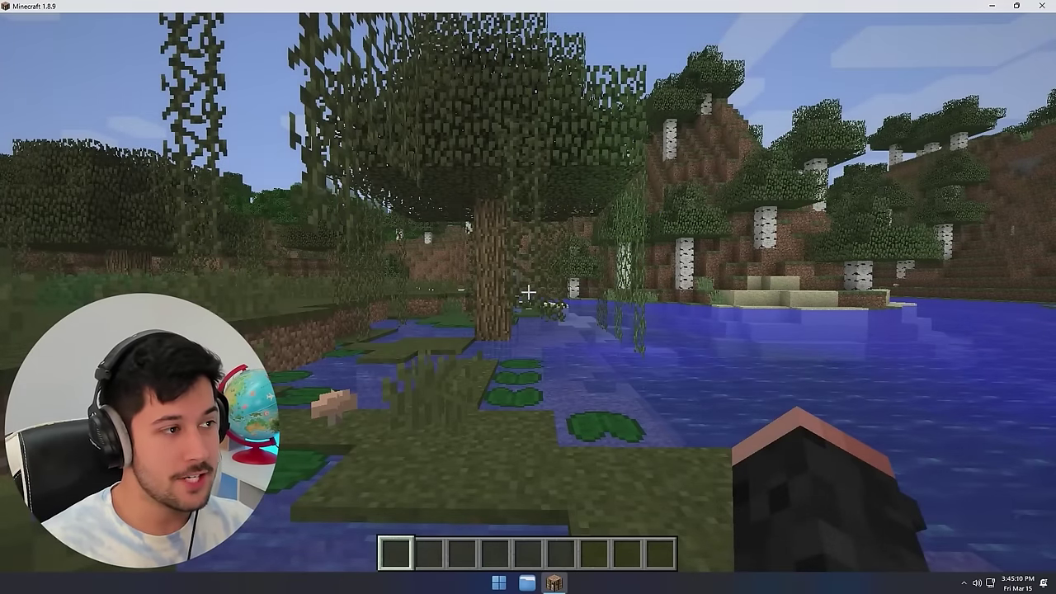
# Review the game's Video Settings and Controls options and return to the world.
pyautogui.press('Escape')
pyautogui.click(495, 373)
pyautogui.click(455, 268)
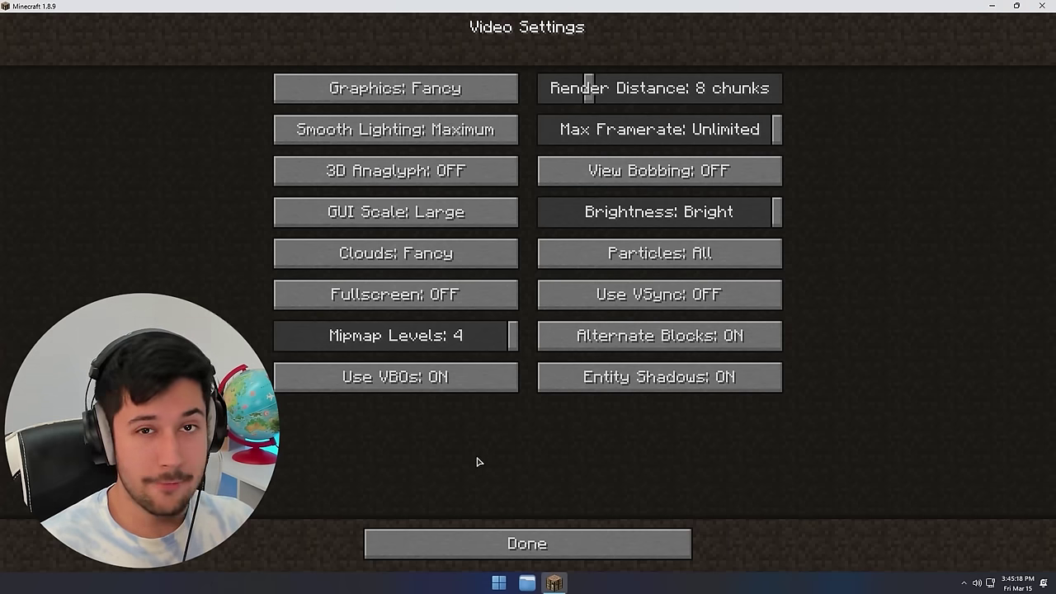
pyautogui.click(514, 546)
pyautogui.click(621, 279)
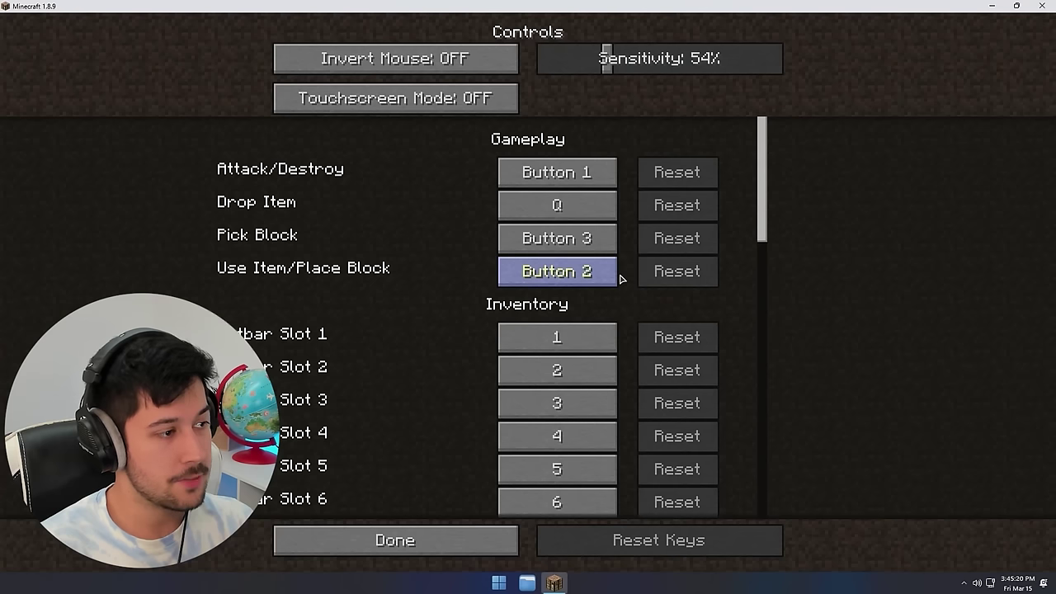
pyautogui.press('Escape')
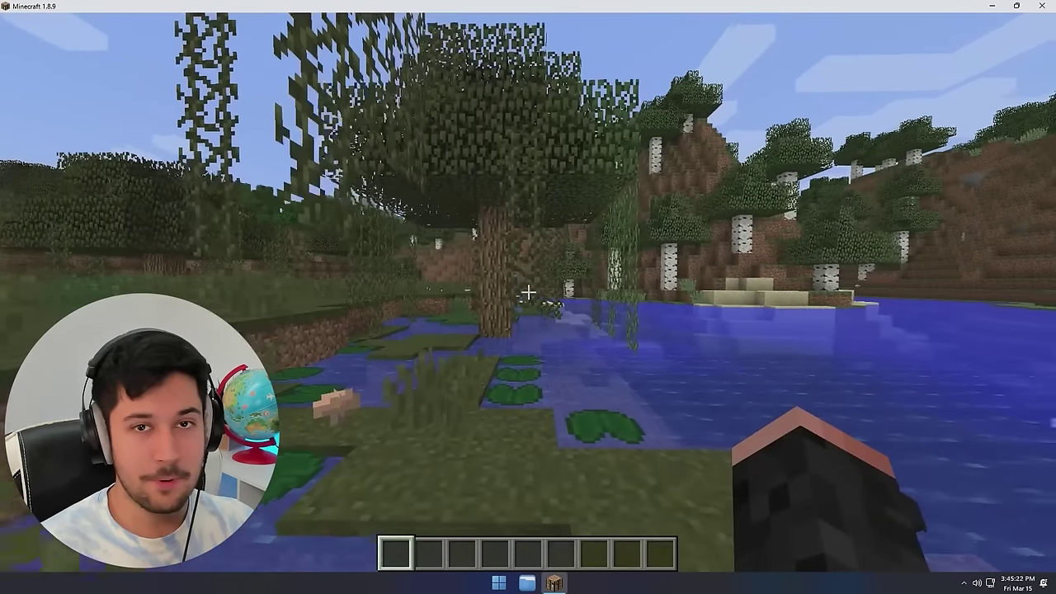
# Move along the lakeshore and fly over the forested hills in the Minecraft world to judge game smoothness on Optimum 11.
pyautogui.press('w')
pyautogui.press('w')
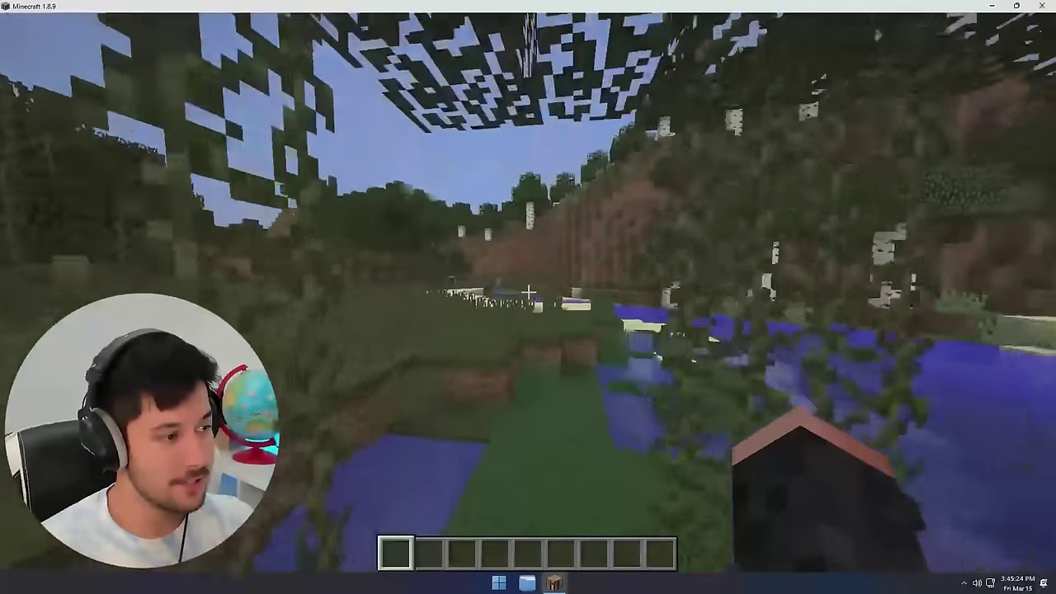
pyautogui.press('w')
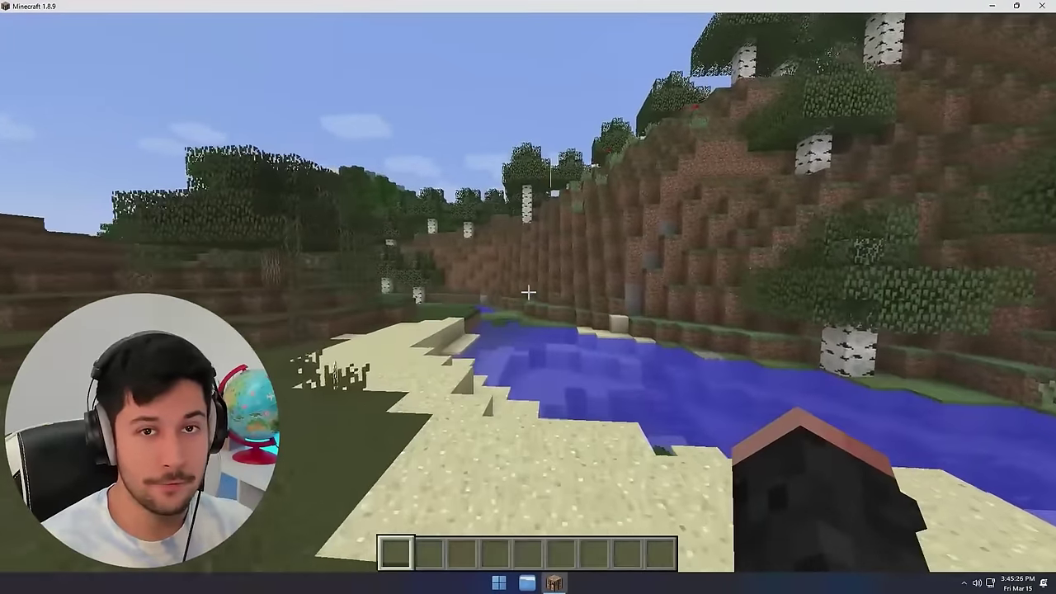
pyautogui.press('w')
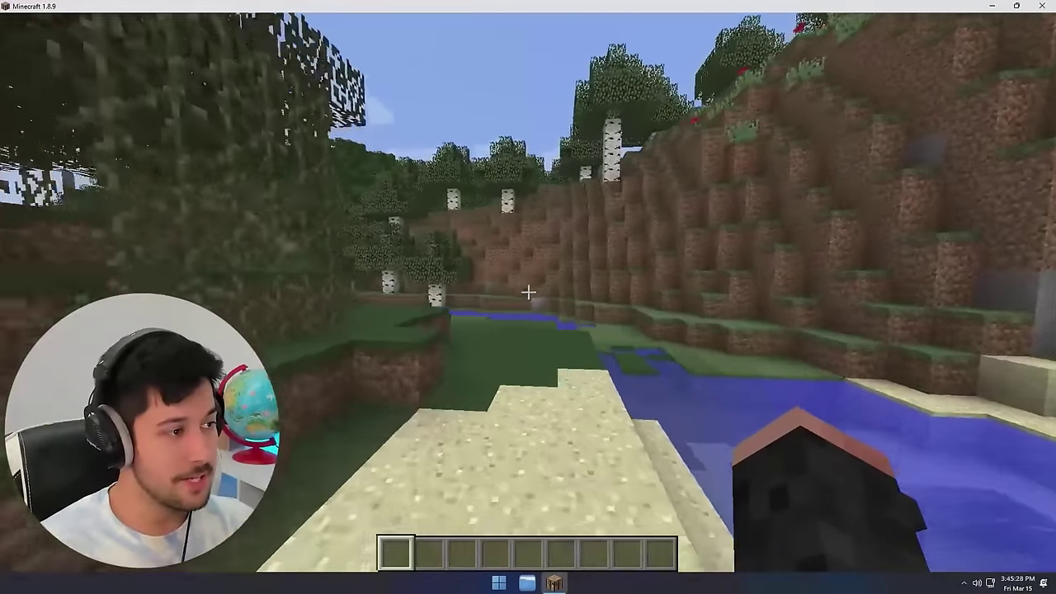
pyautogui.press('w')
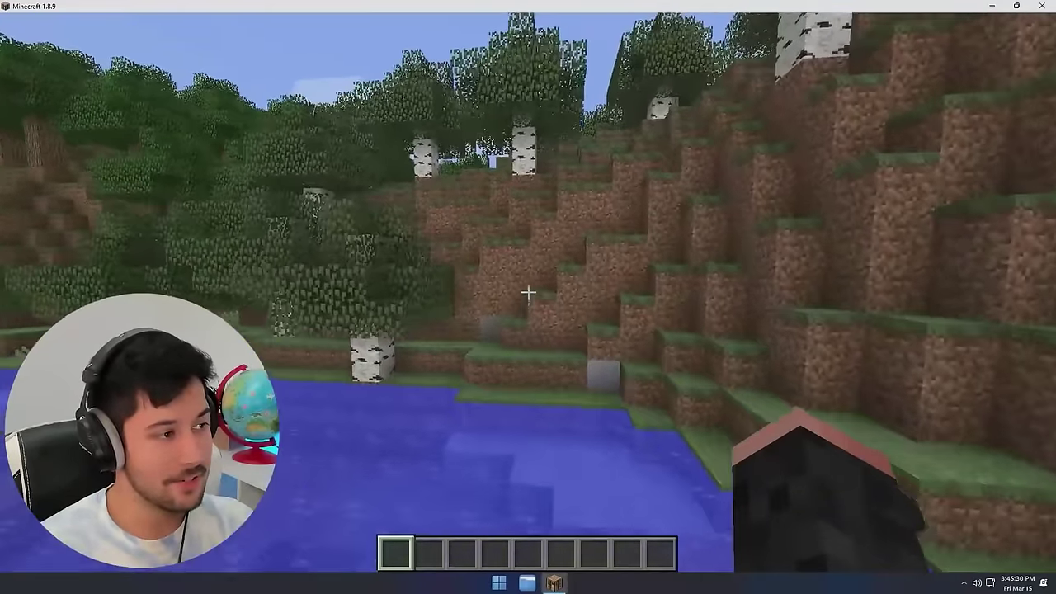
pyautogui.press('w')
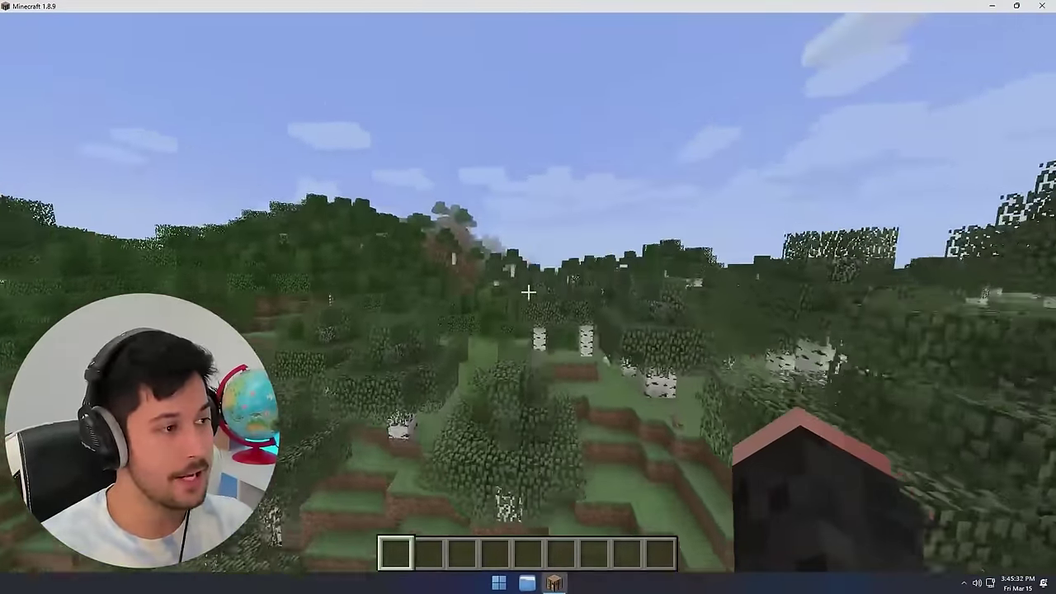
pyautogui.press('w')
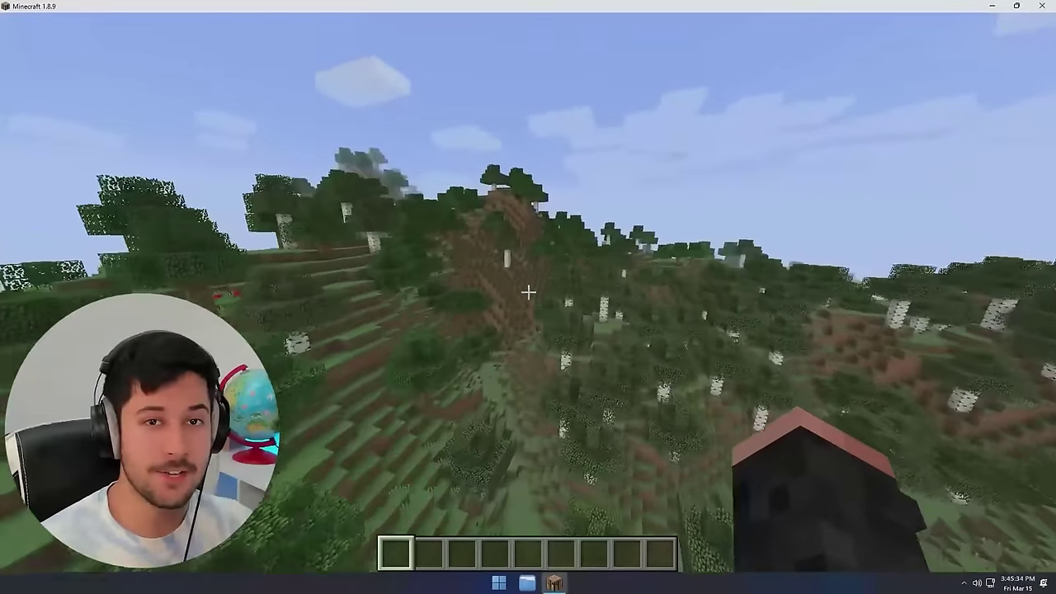
pyautogui.press('w')
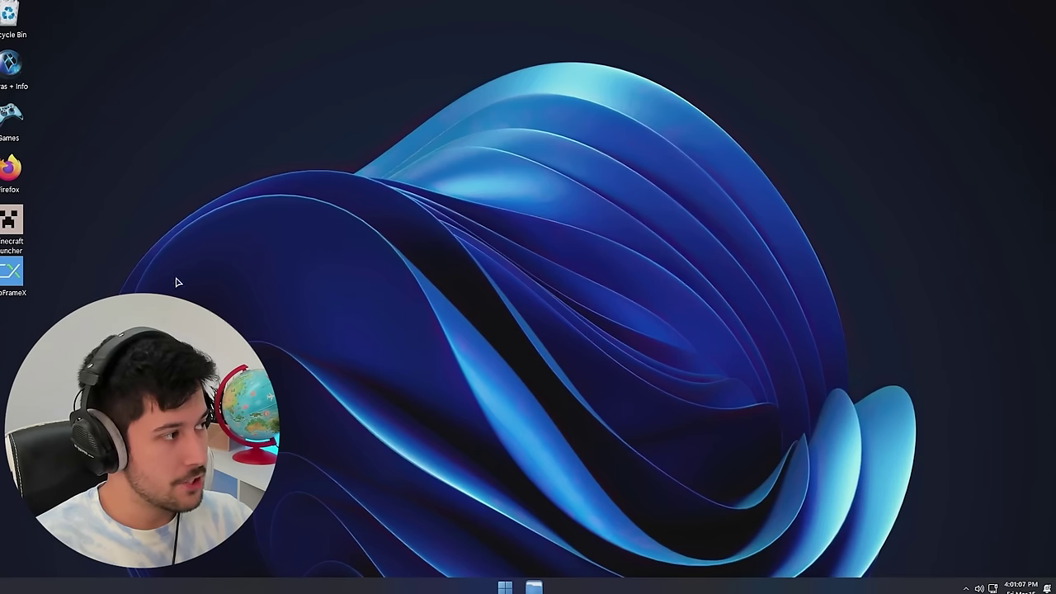
# Clear any selection on the Optimum 11 desktop and open Control Panel.
pyautogui.moveTo(141, 307); pyautogui.dragTo(1, 2)
pyautogui.click(204, 175)
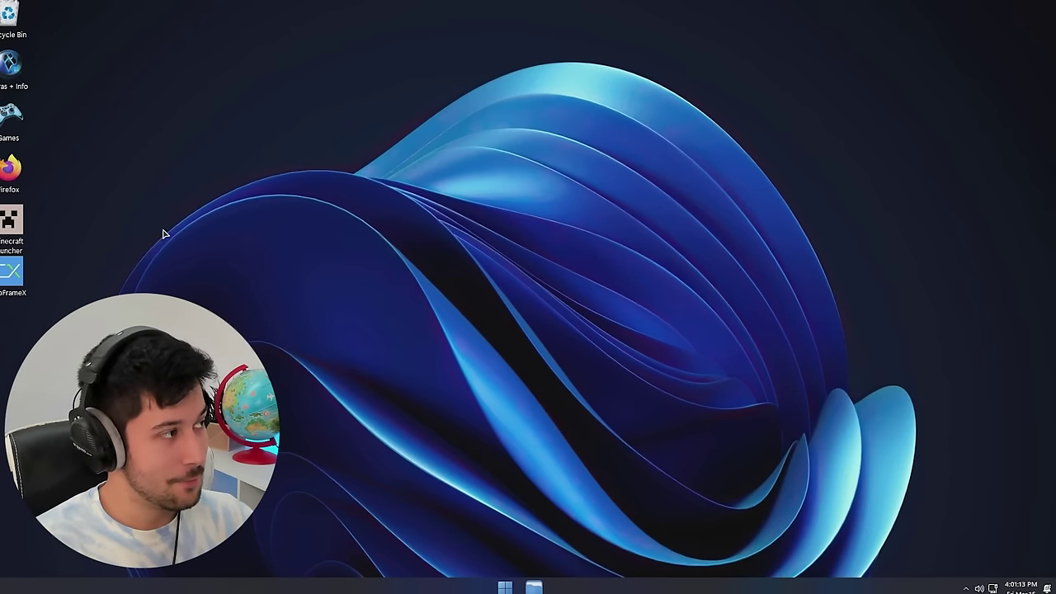
pyautogui.click(505, 587)
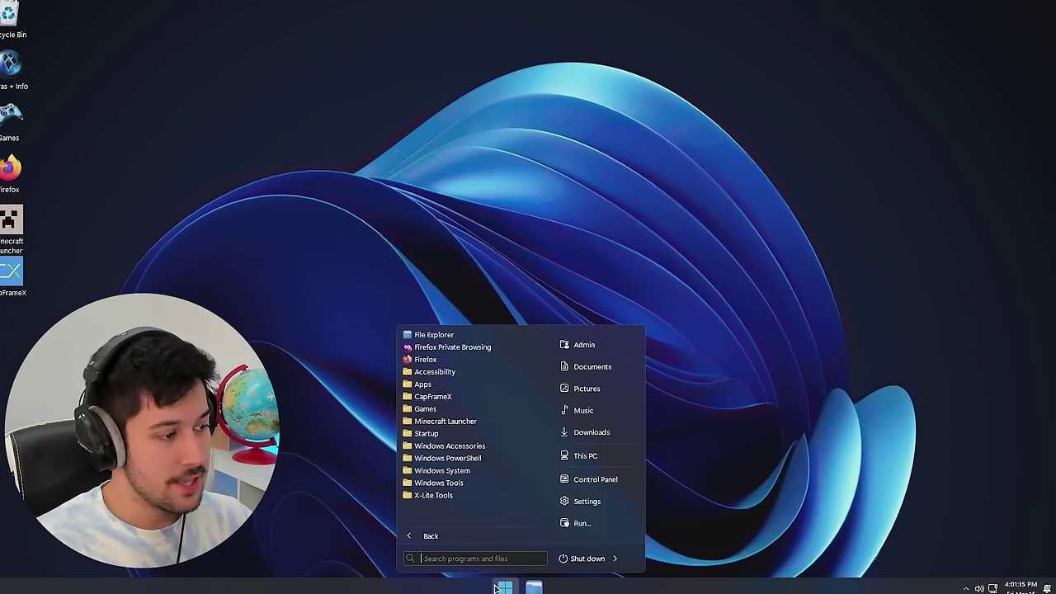
pyautogui.click(584, 485)
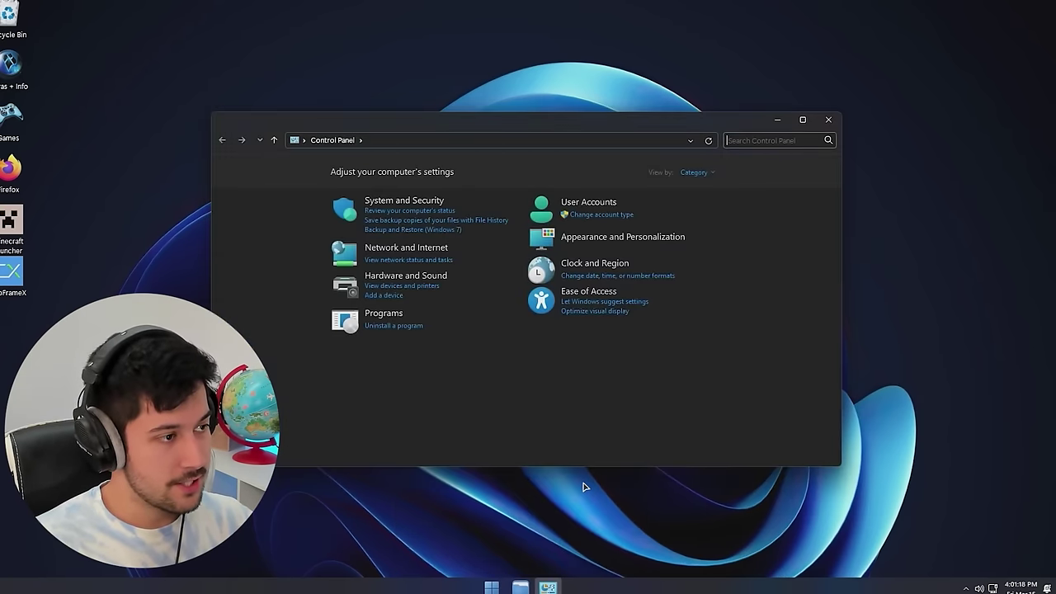